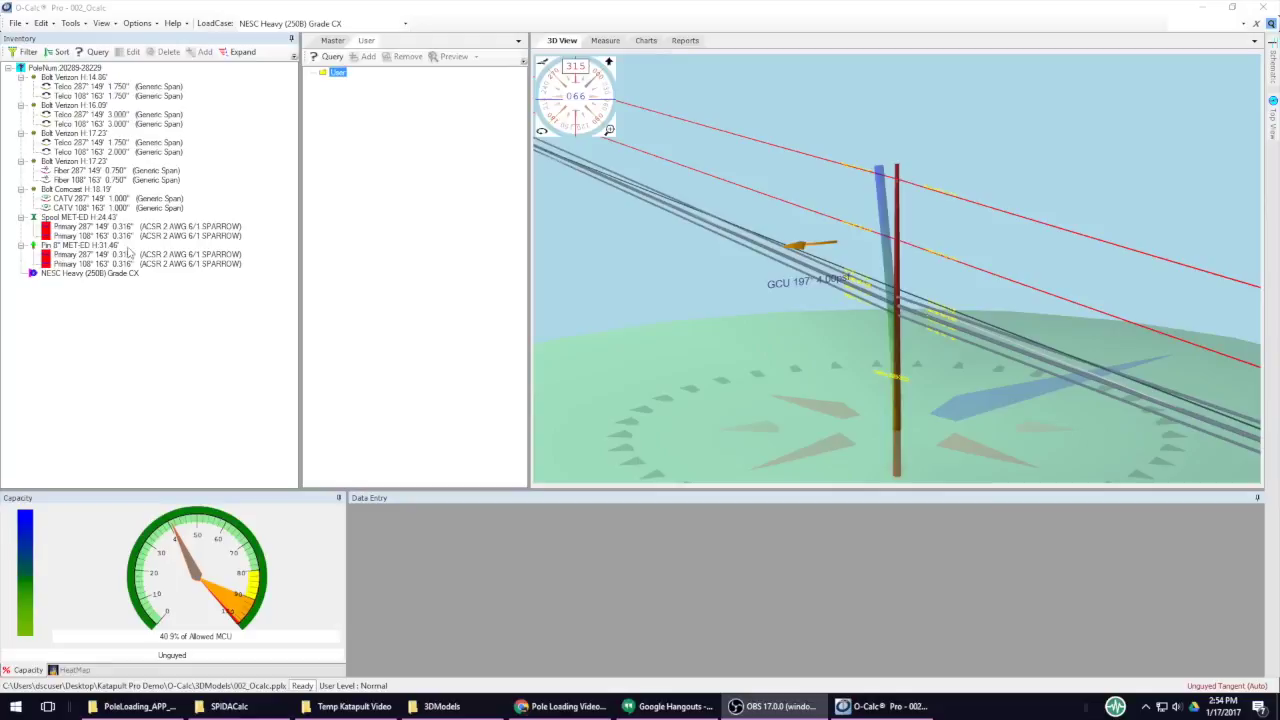
key(Down)
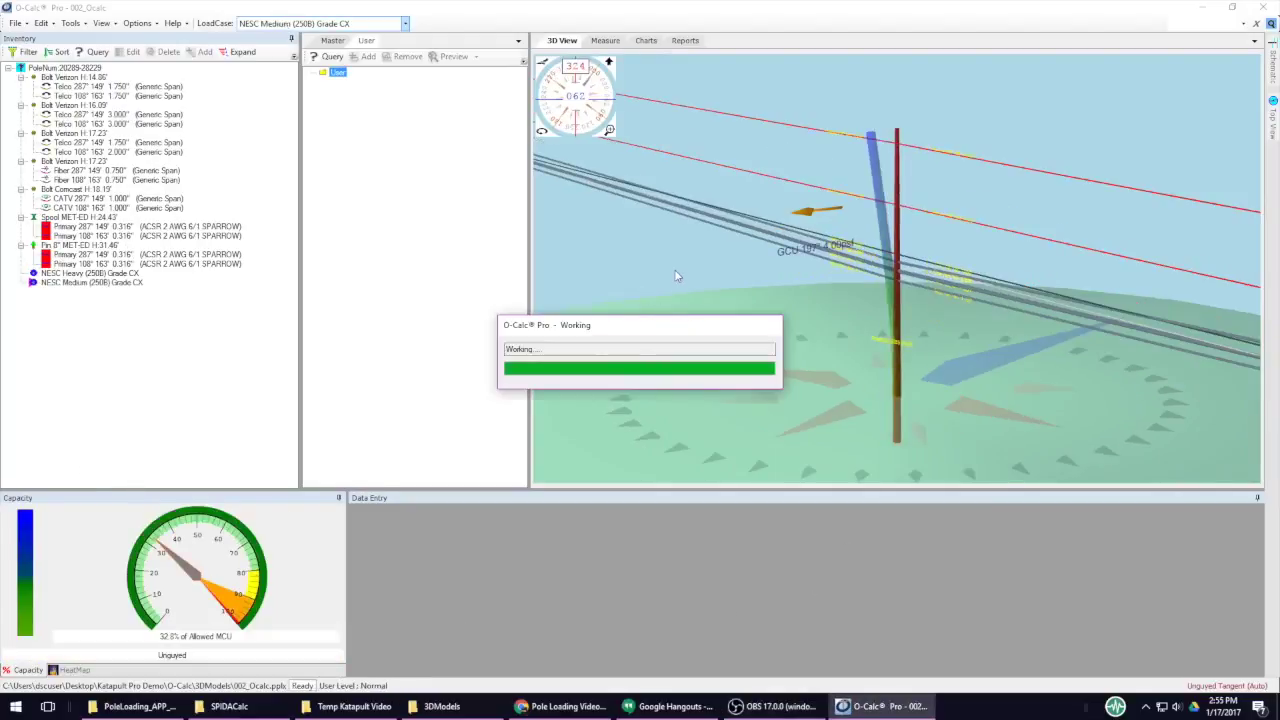
click(536, 111)
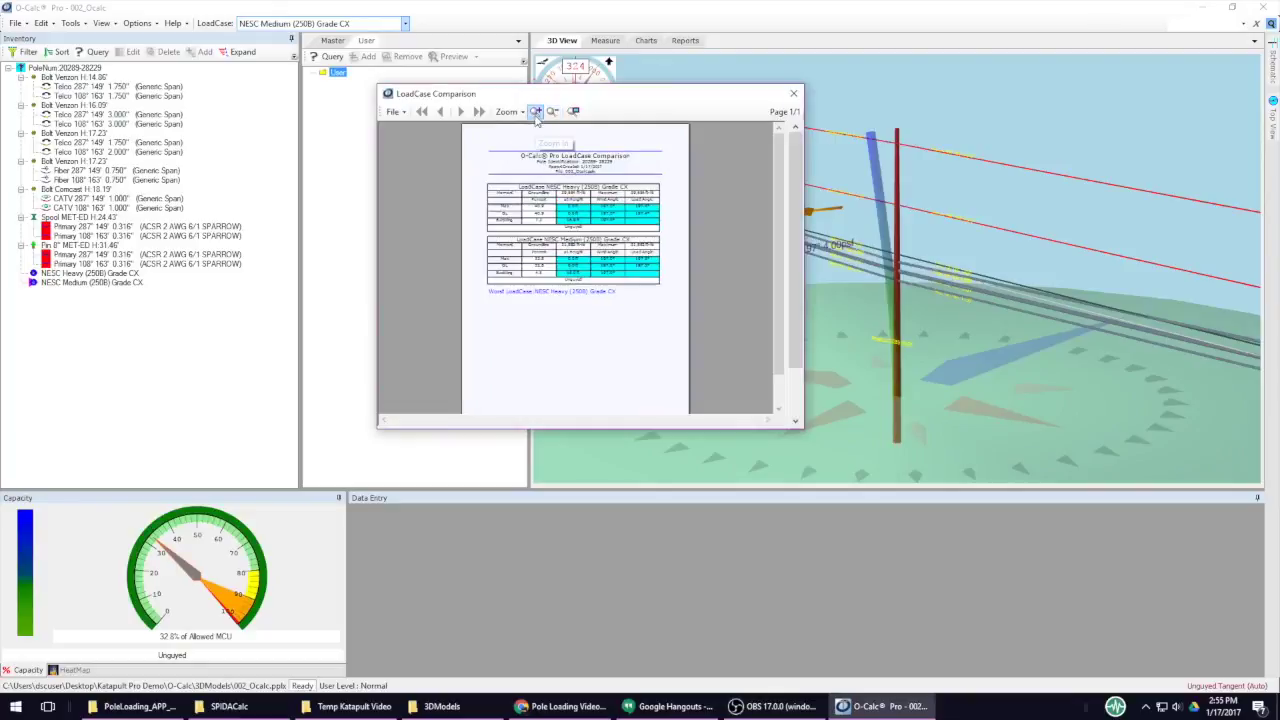
click(536, 111)
click(536, 111)
click(536, 111)
click(536, 111)
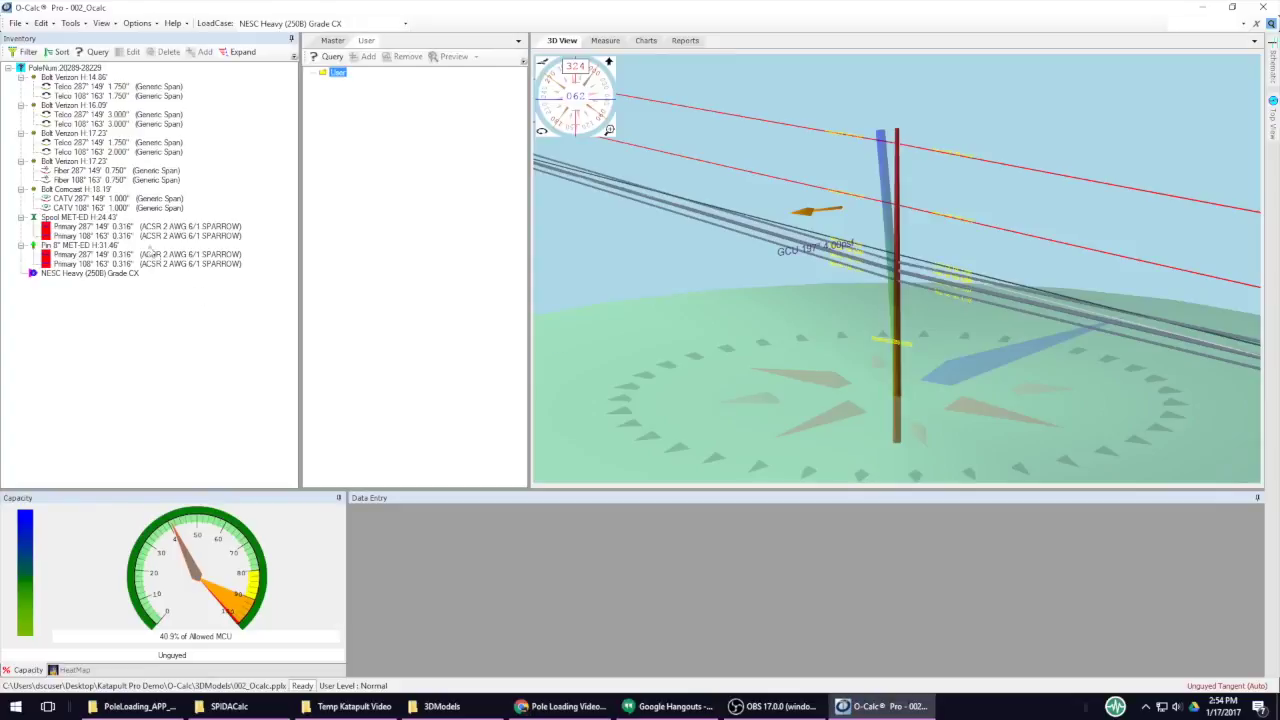
right_click(131, 235)
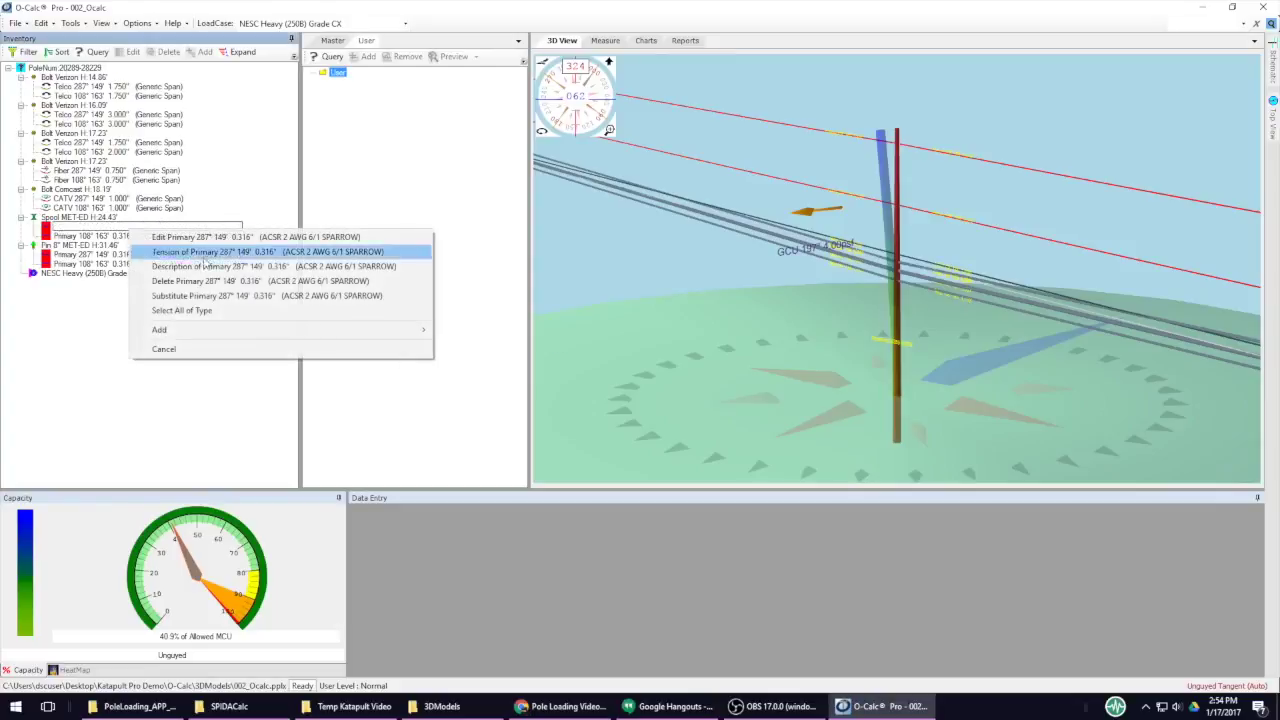
click(355, 295)
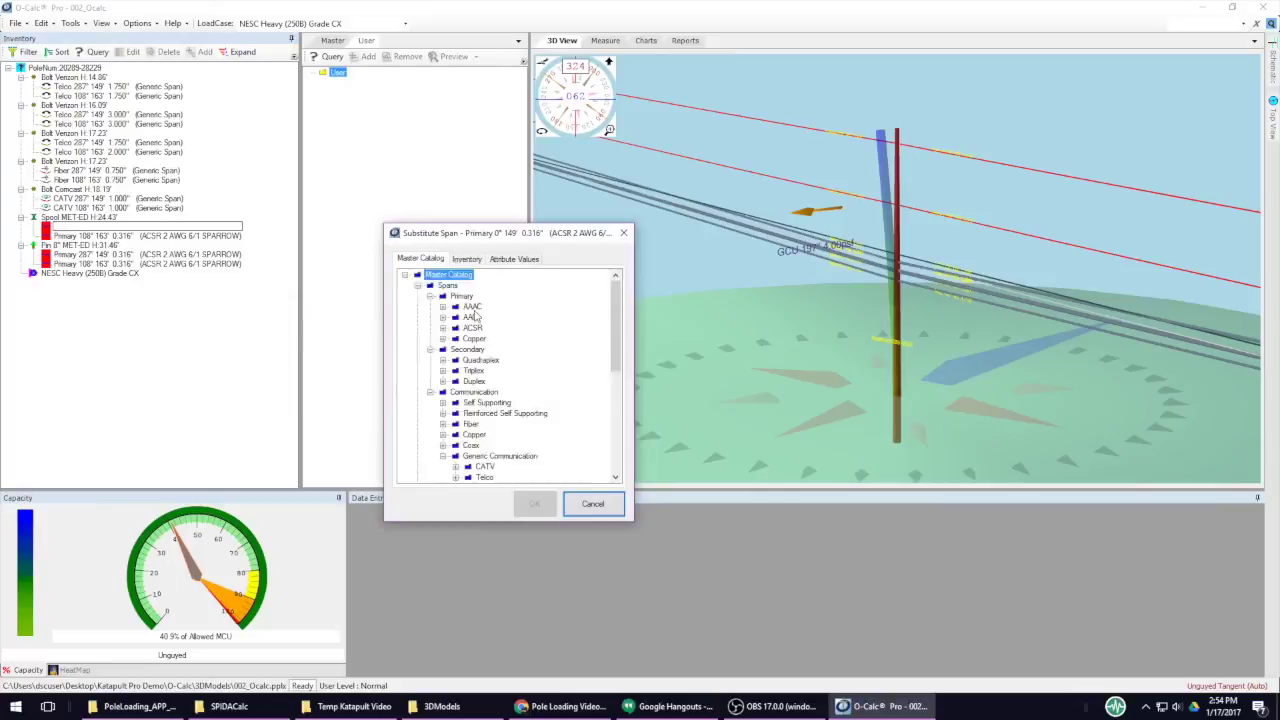
scroll(476, 316, down, 4)
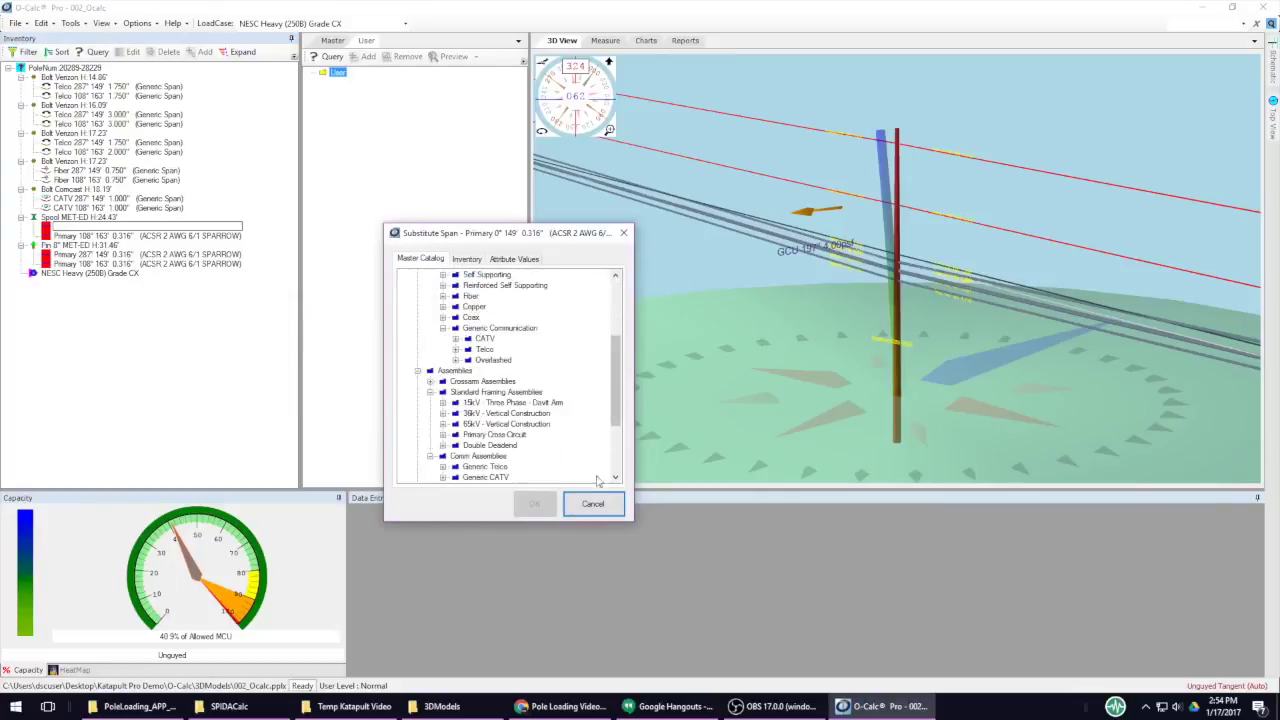
click(593, 503)
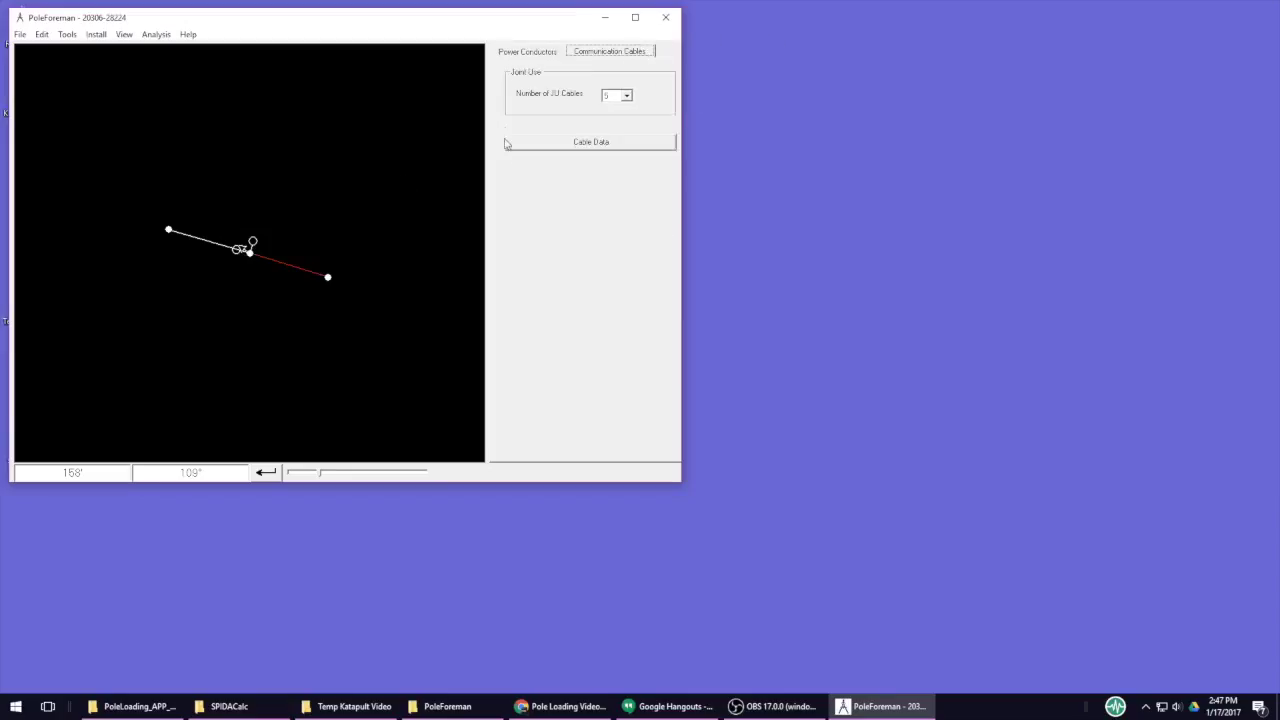
click(544, 50)
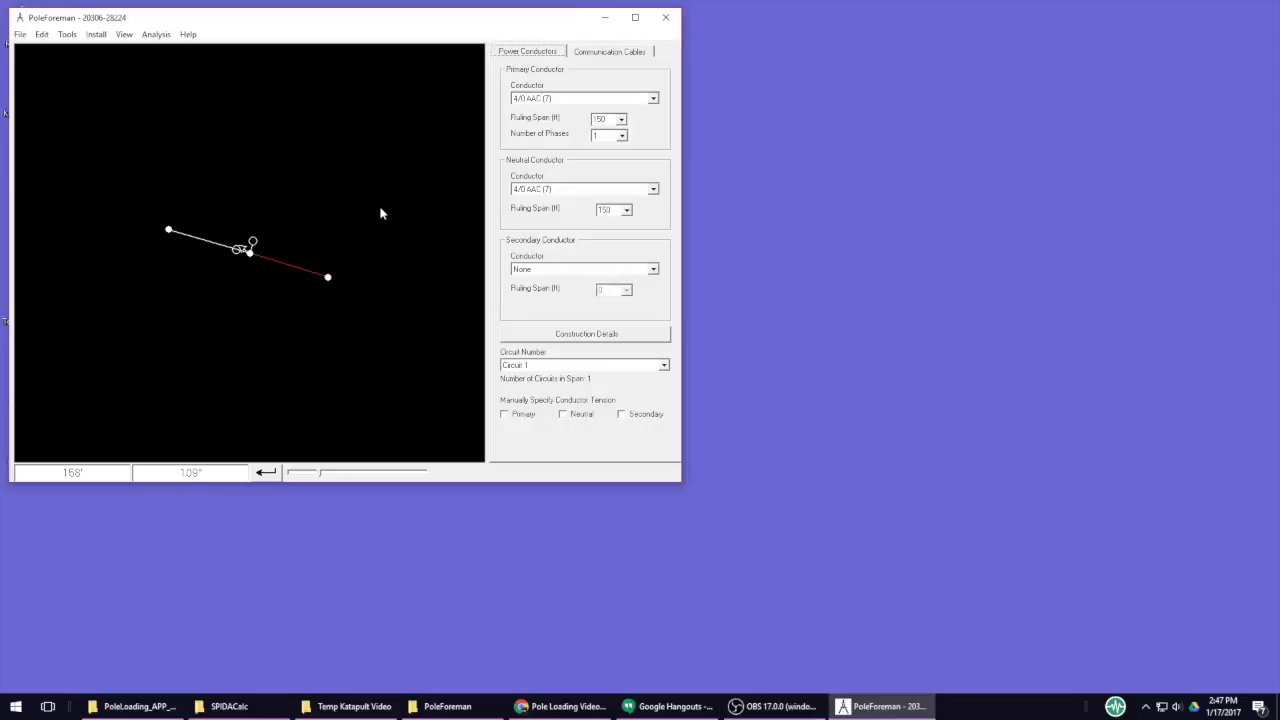
click(124, 34)
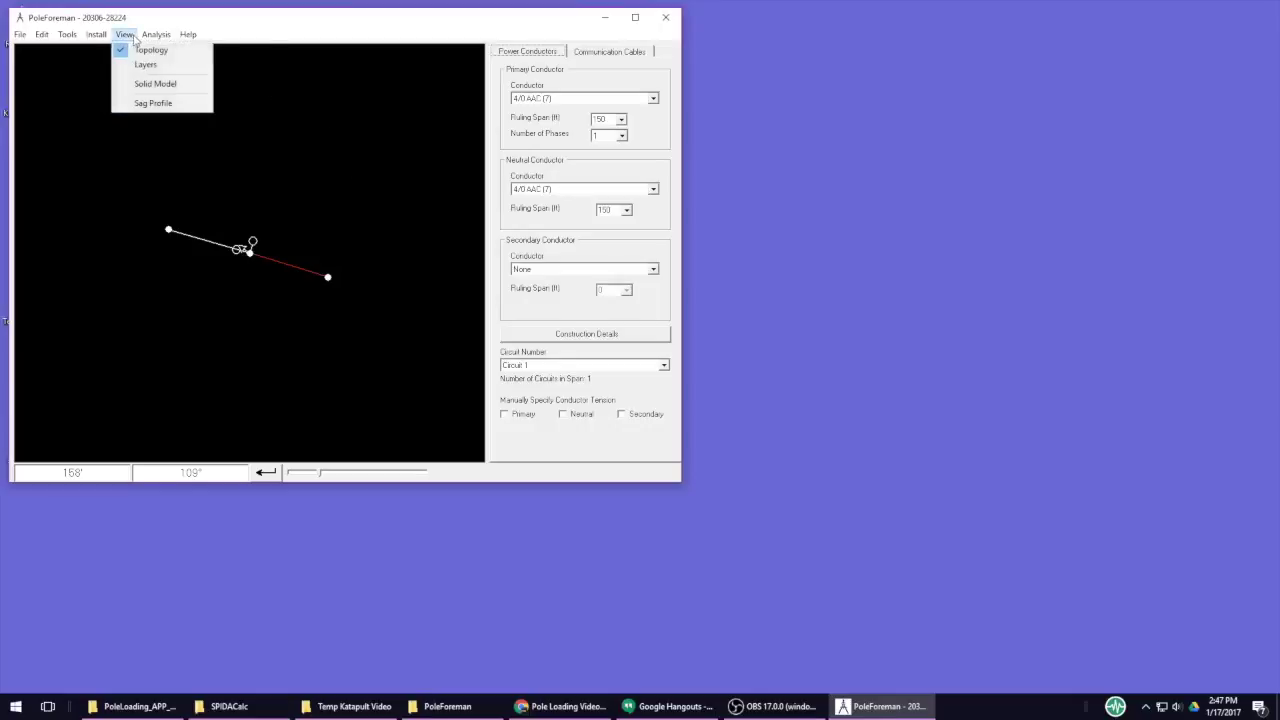
click(142, 84)
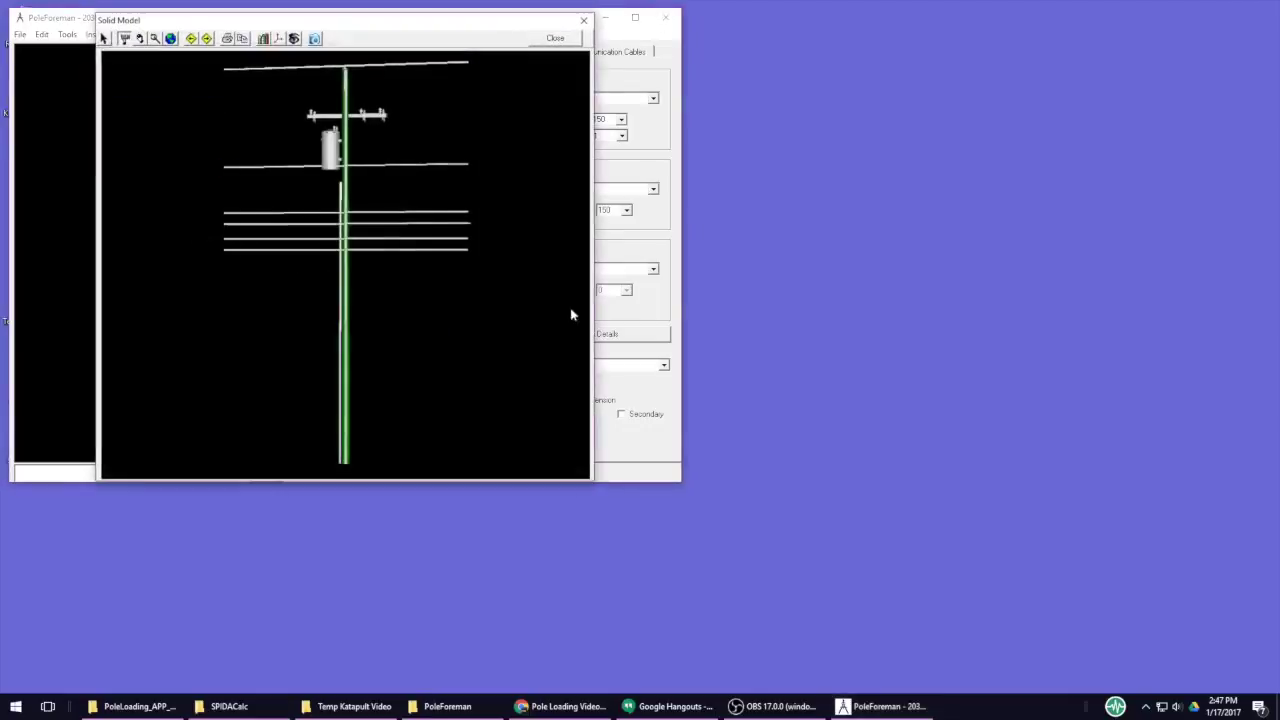
drag(437, 314, 334, 349)
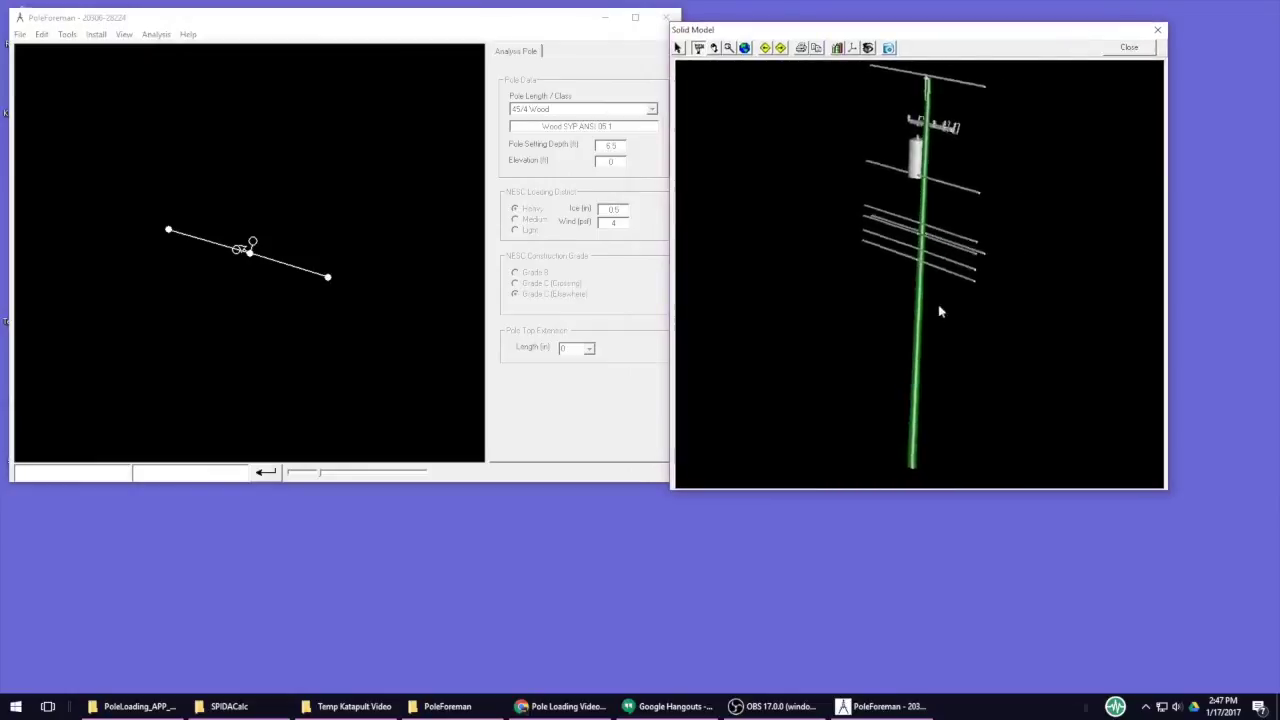
drag(939, 311, 1020, 317)
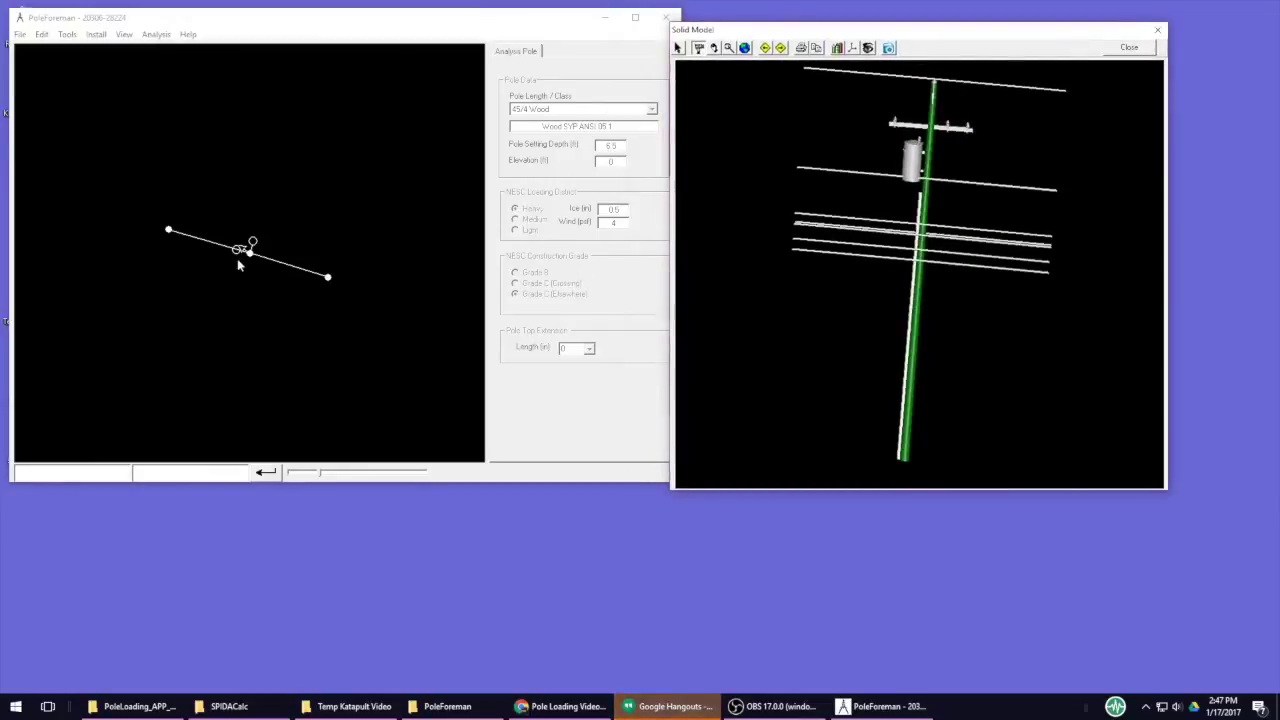
drag(825, 294, 989, 180)
- Close the 3D pole model and set the joint use cable count to 10
click(1129, 47)
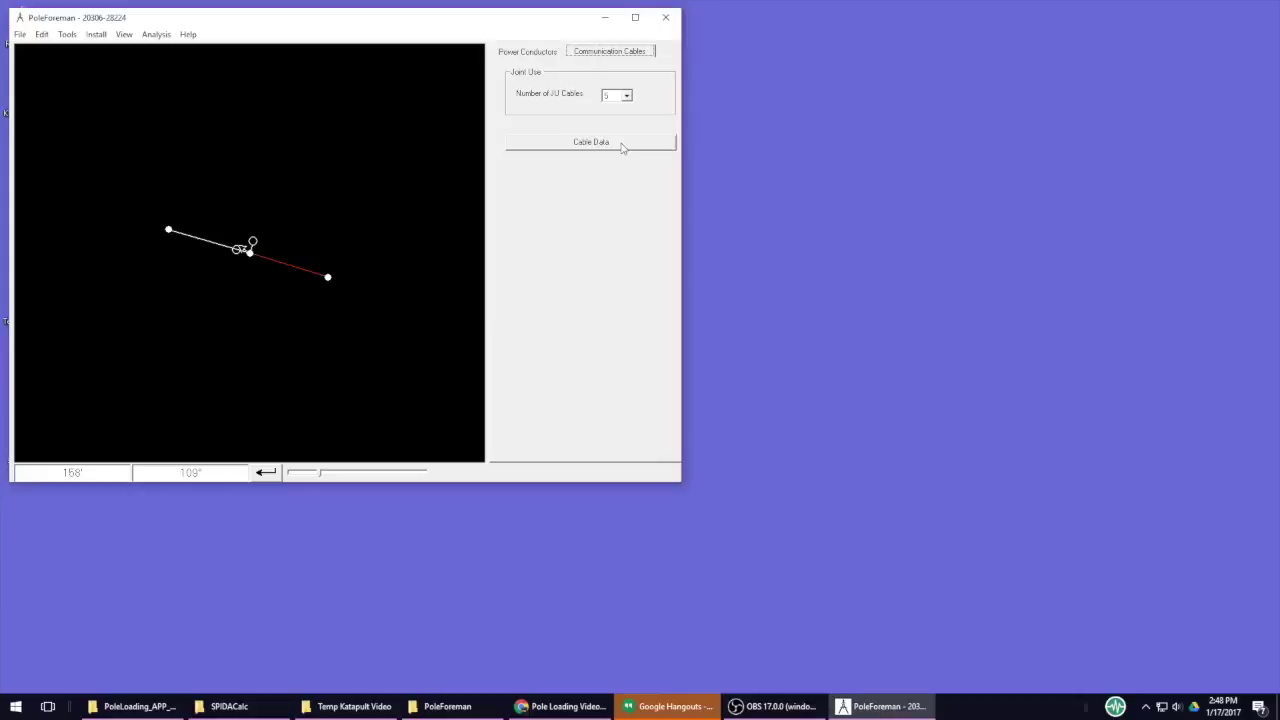
click(622, 146)
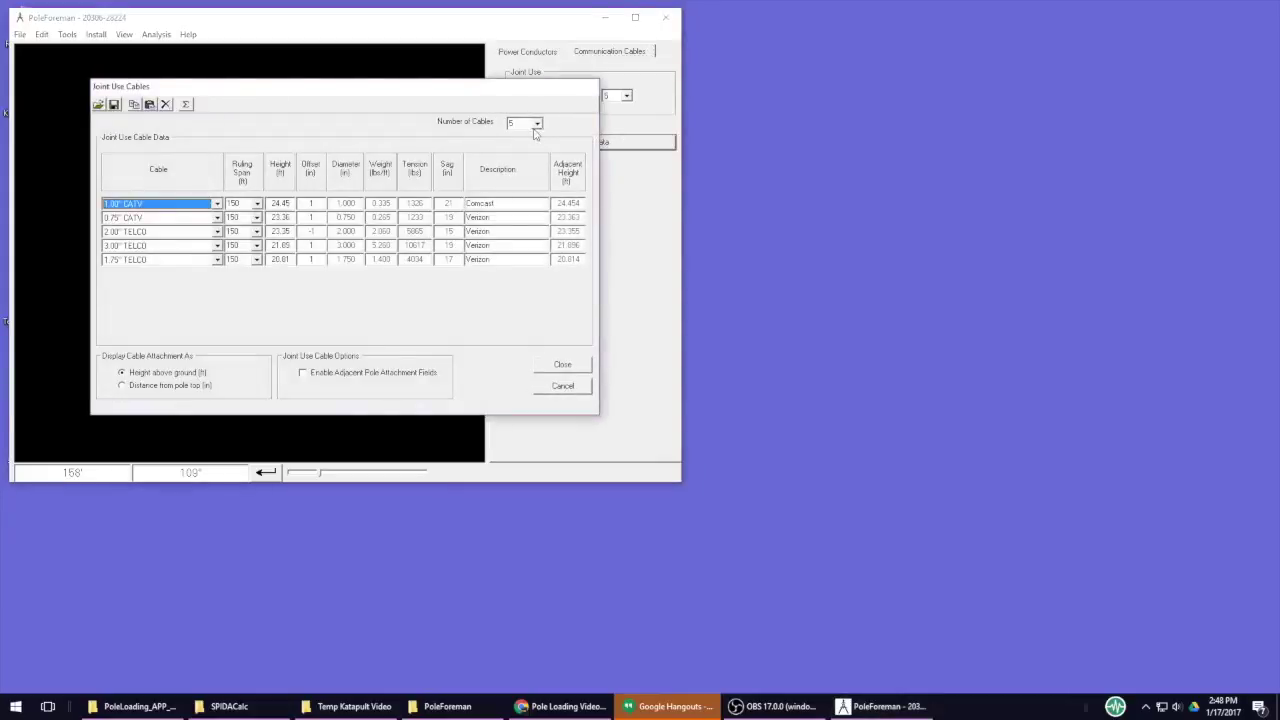
click(537, 123)
click(519, 201)
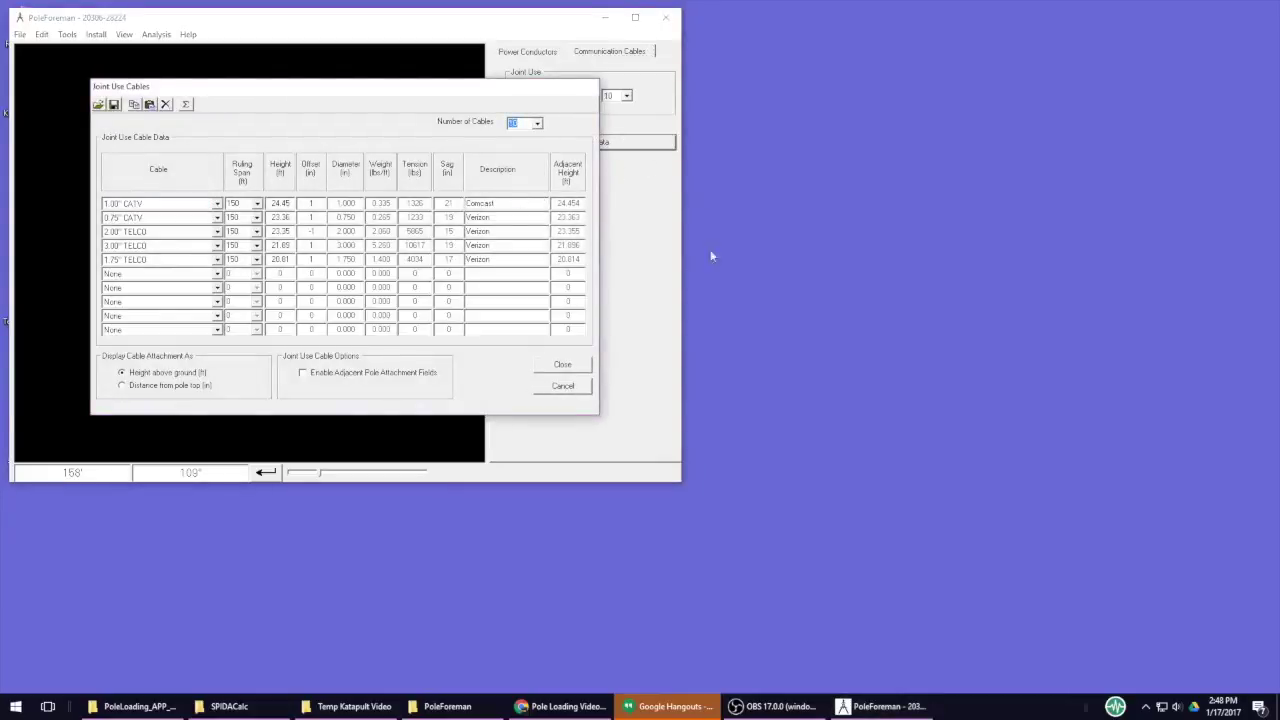
click(538, 124)
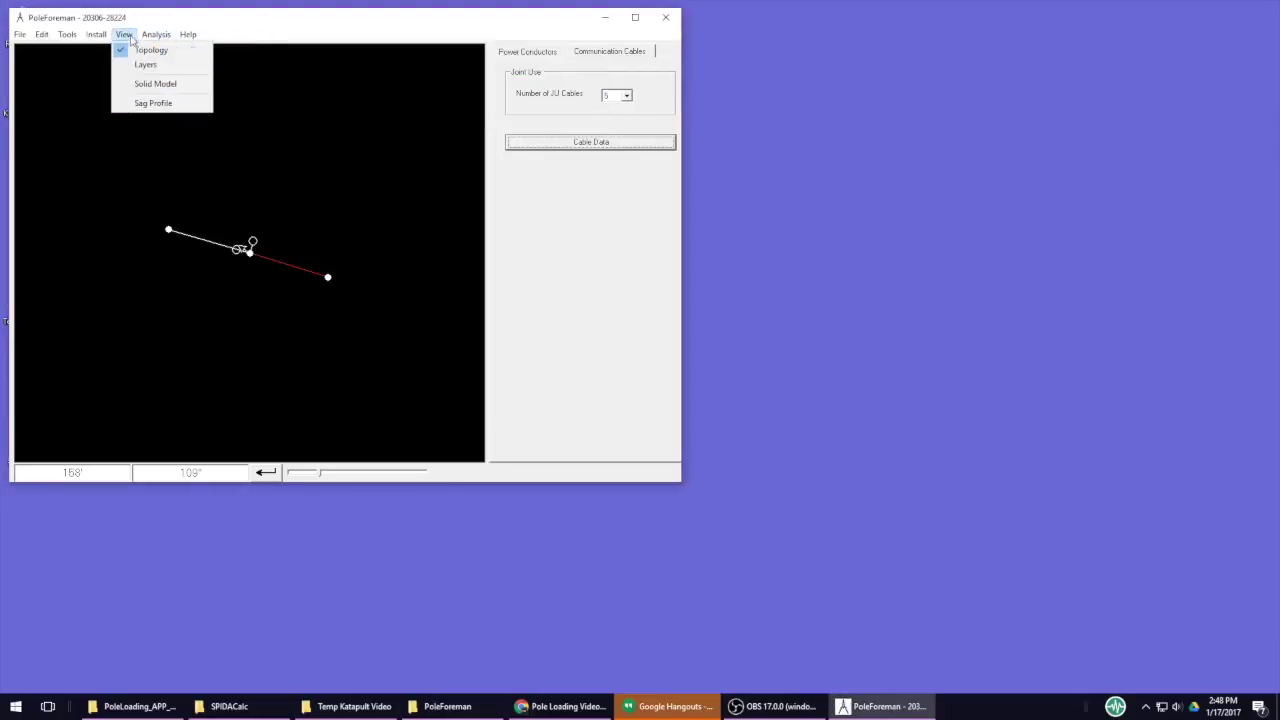
- Install a span guy on the pole's span
mouse_move(96, 34)
click(122, 95)
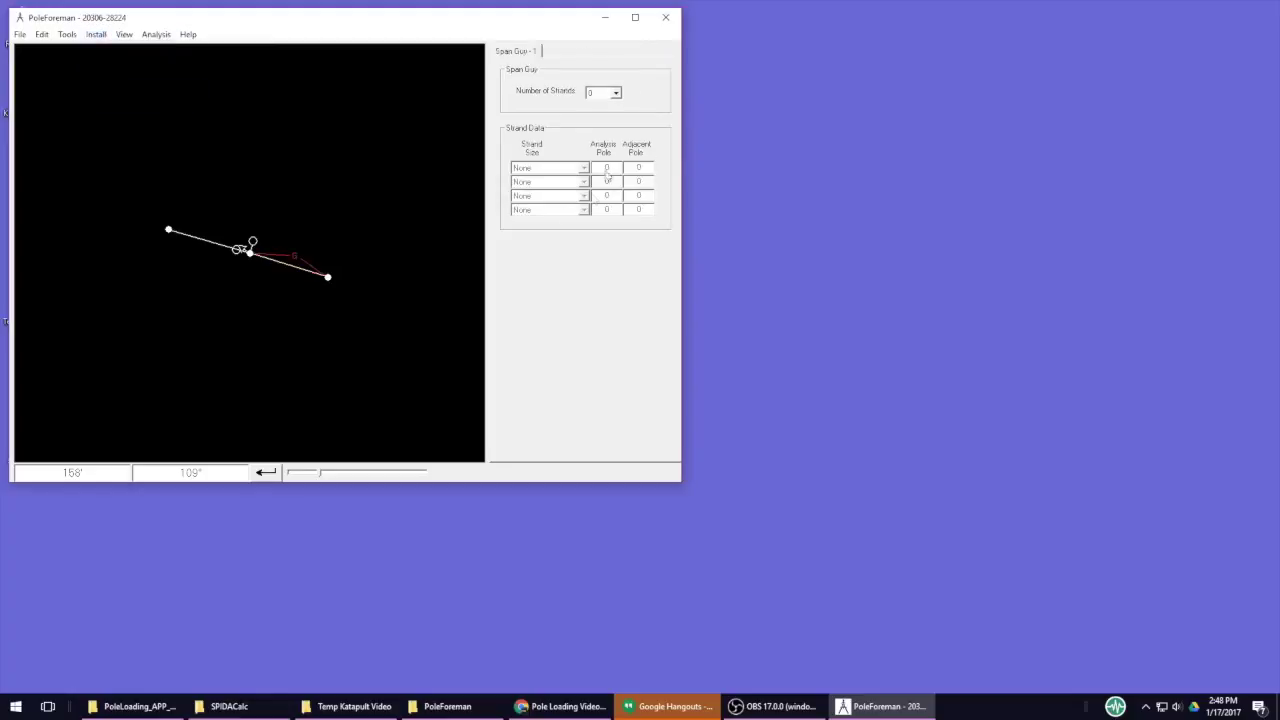
click(96, 34)
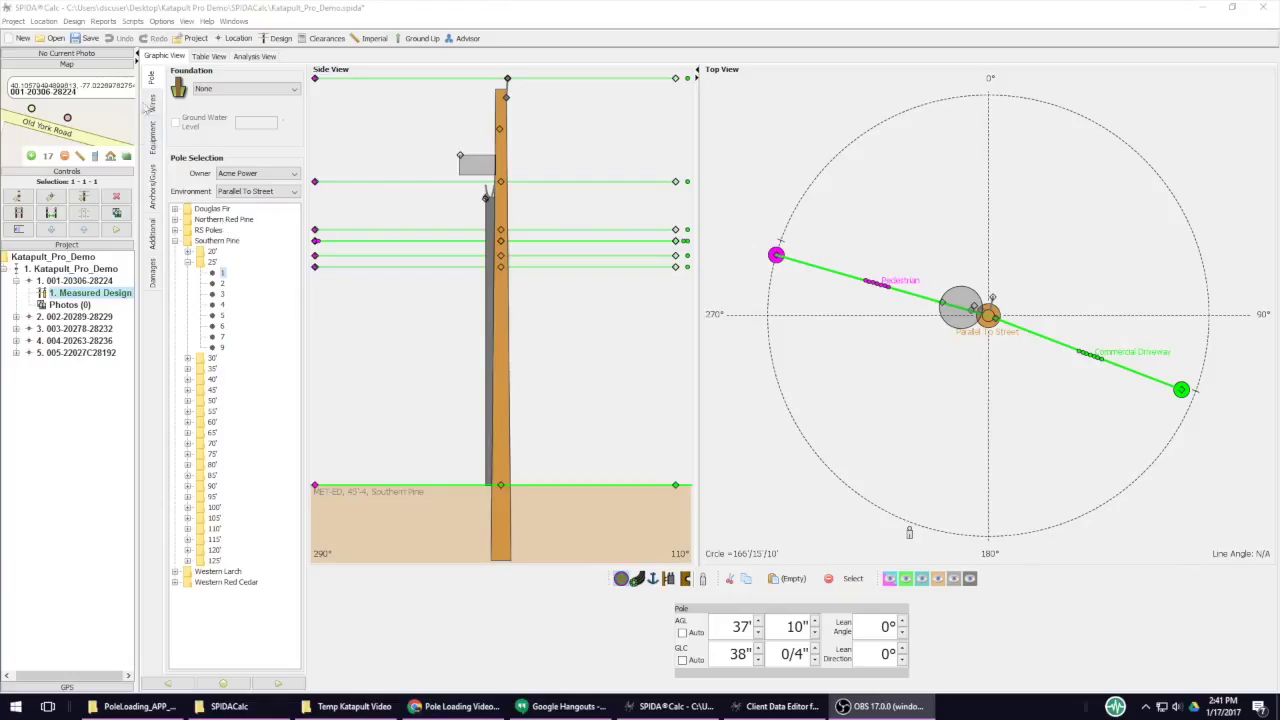
- Browse the wire end point, equipment, anchor/guy, additional item and damage choices
click(151, 104)
click(155, 160)
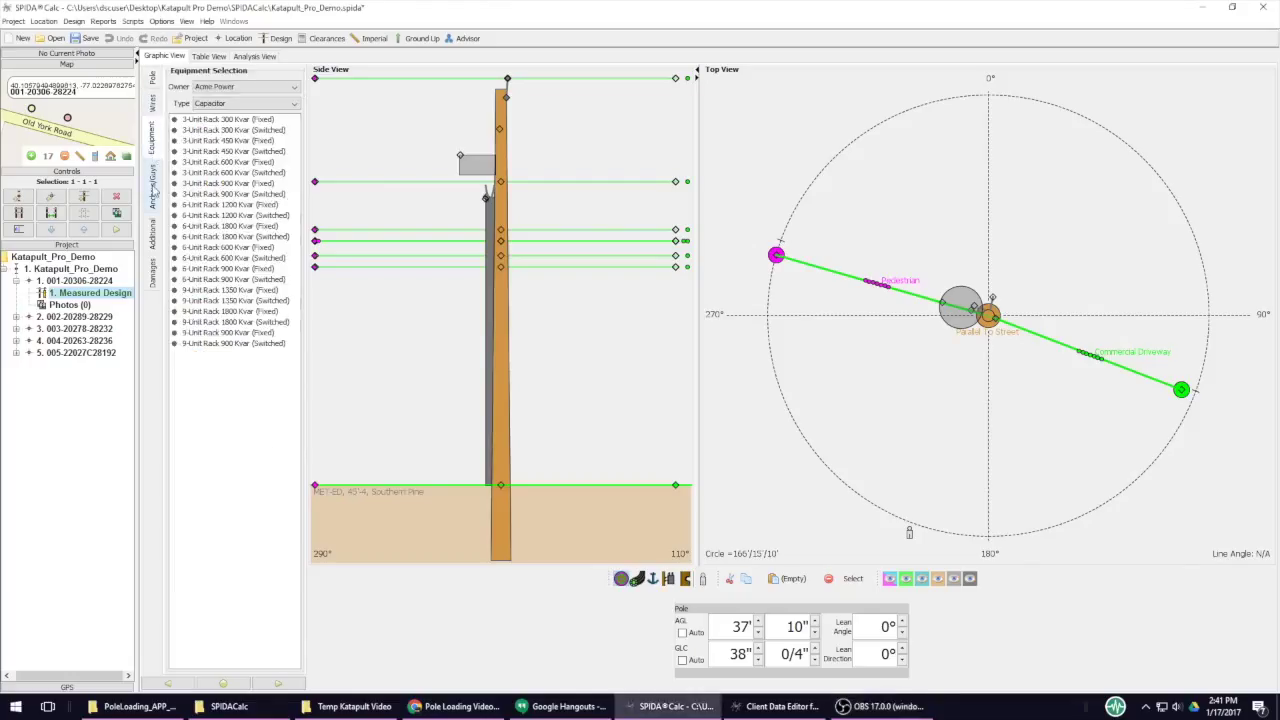
click(156, 191)
click(156, 245)
click(157, 279)
click(156, 240)
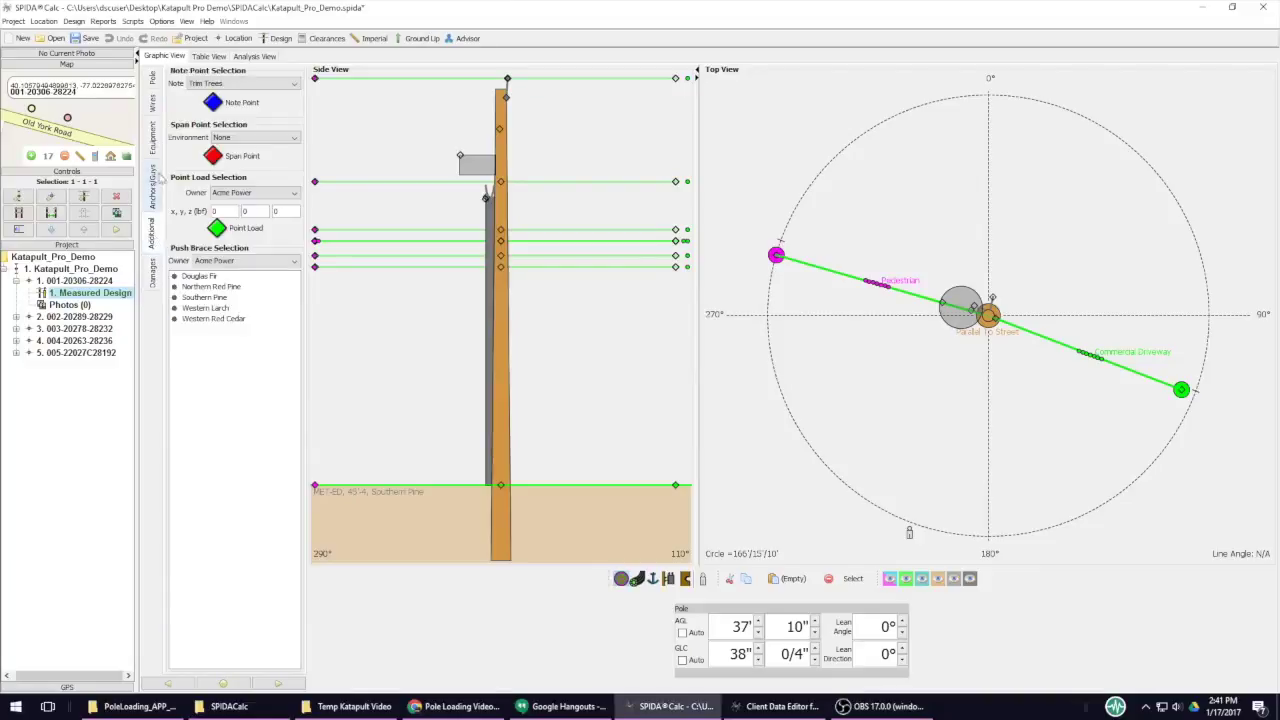
- Return to foundation and pole selection, then bring the main design window in front of the Client Data Editor
click(151, 78)
click(785, 708)
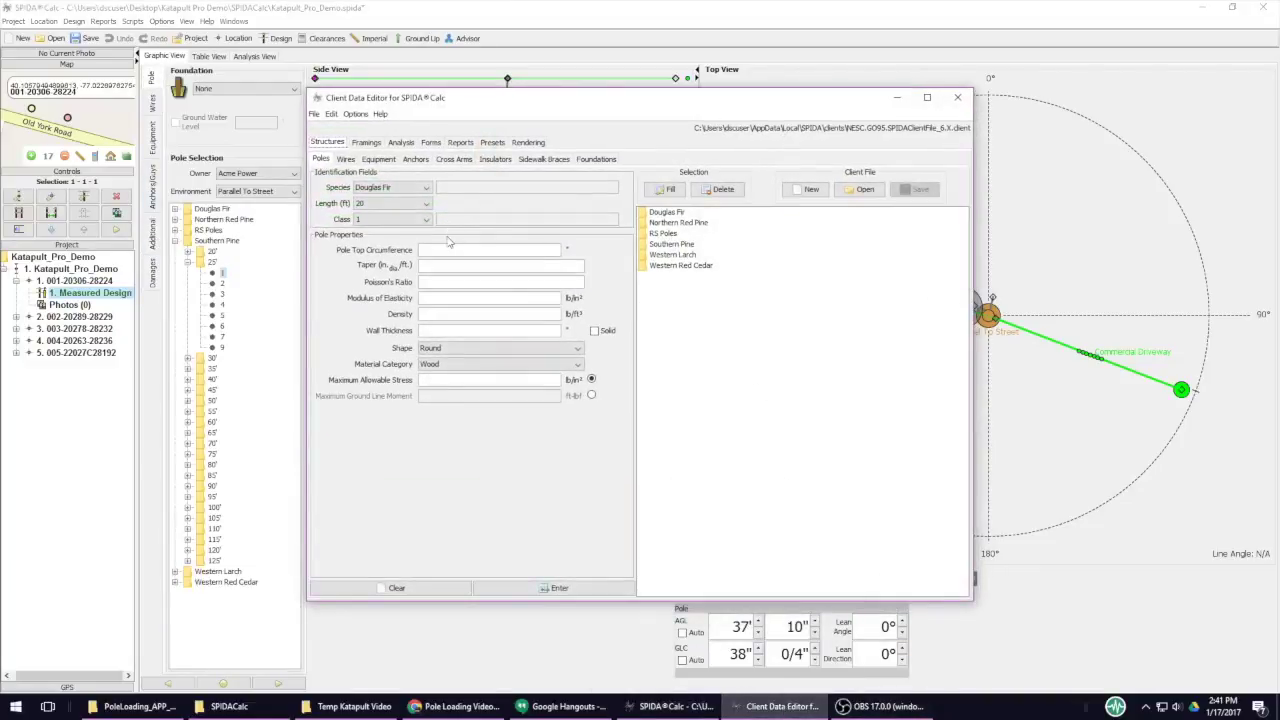
click(783, 35)
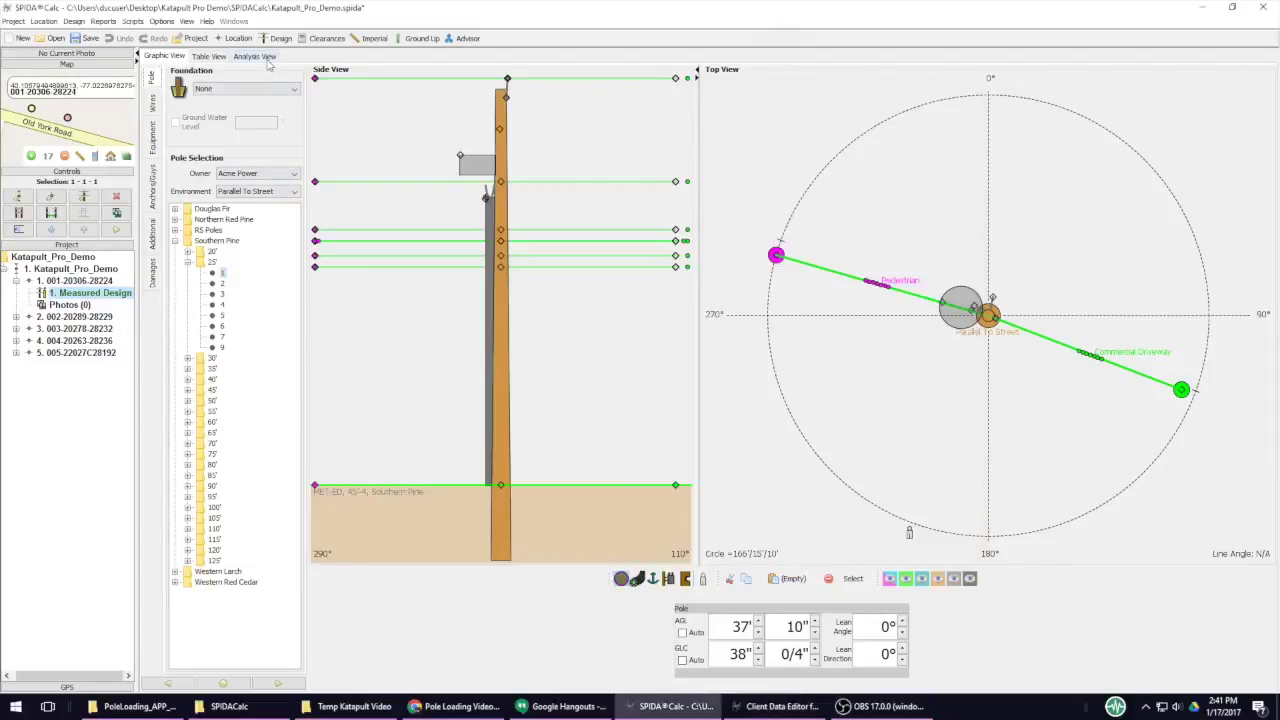
- Review the loading analysis results for Pole, Pole Buckling and Insulator#1
click(255, 56)
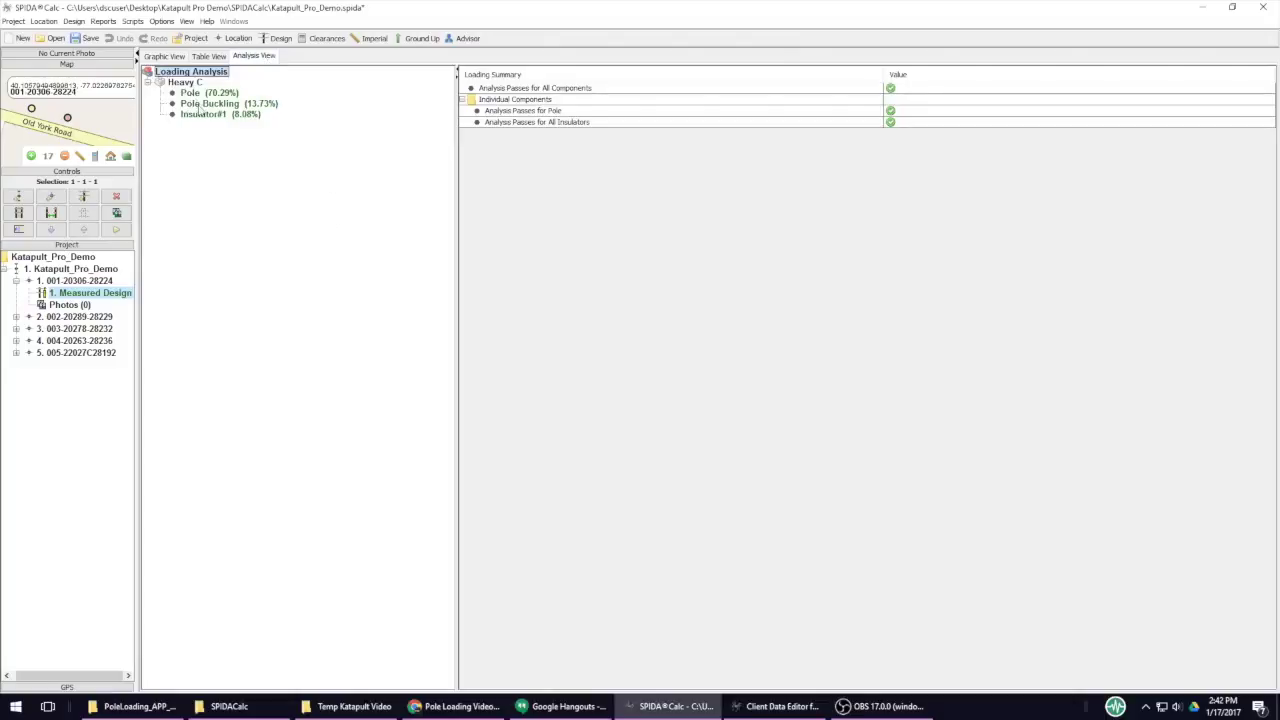
click(205, 93)
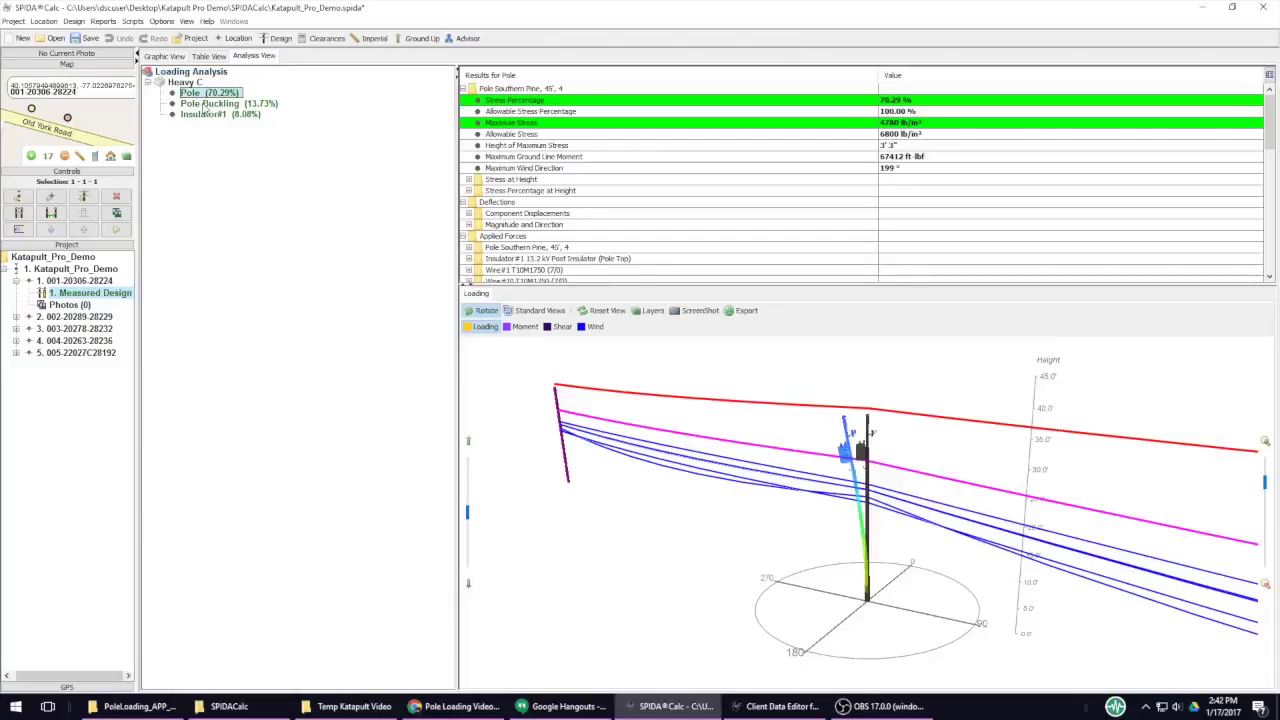
click(205, 104)
click(208, 114)
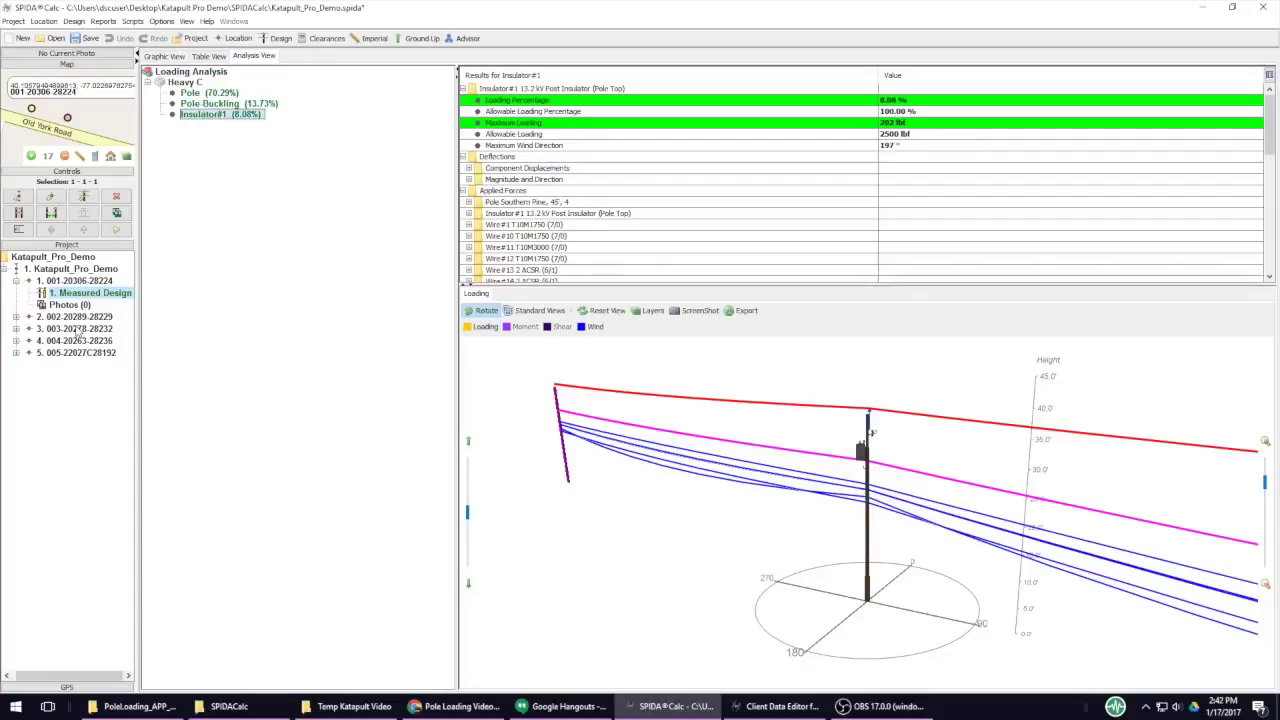
- Expand poles 2, 4 and 5 and load pole 2's Measured Design analysis
click(28, 316)
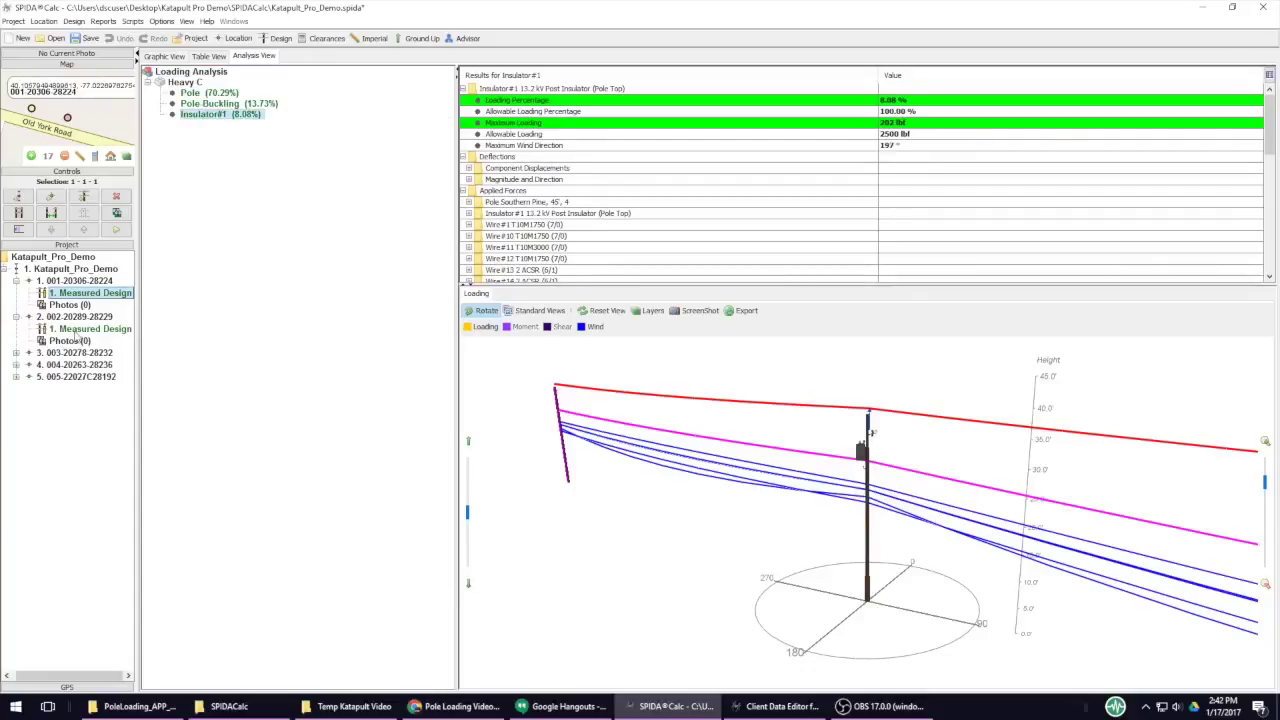
click(78, 330)
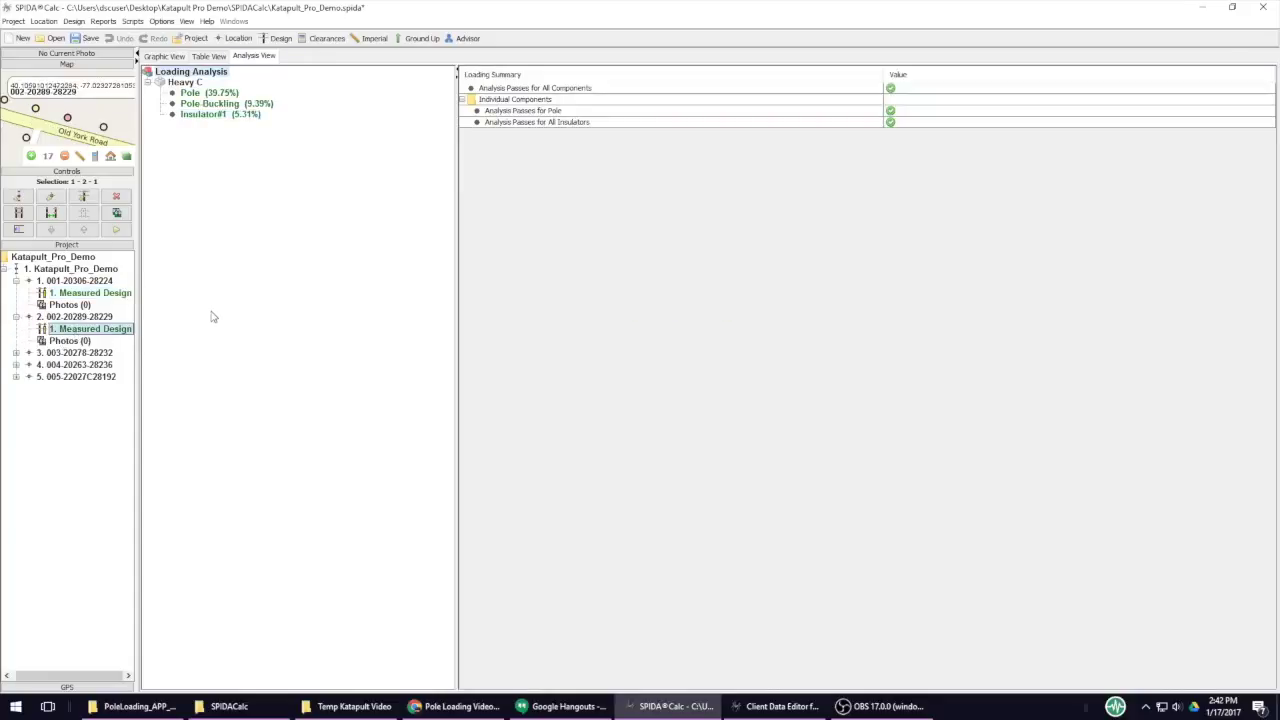
click(16, 365)
click(17, 404)
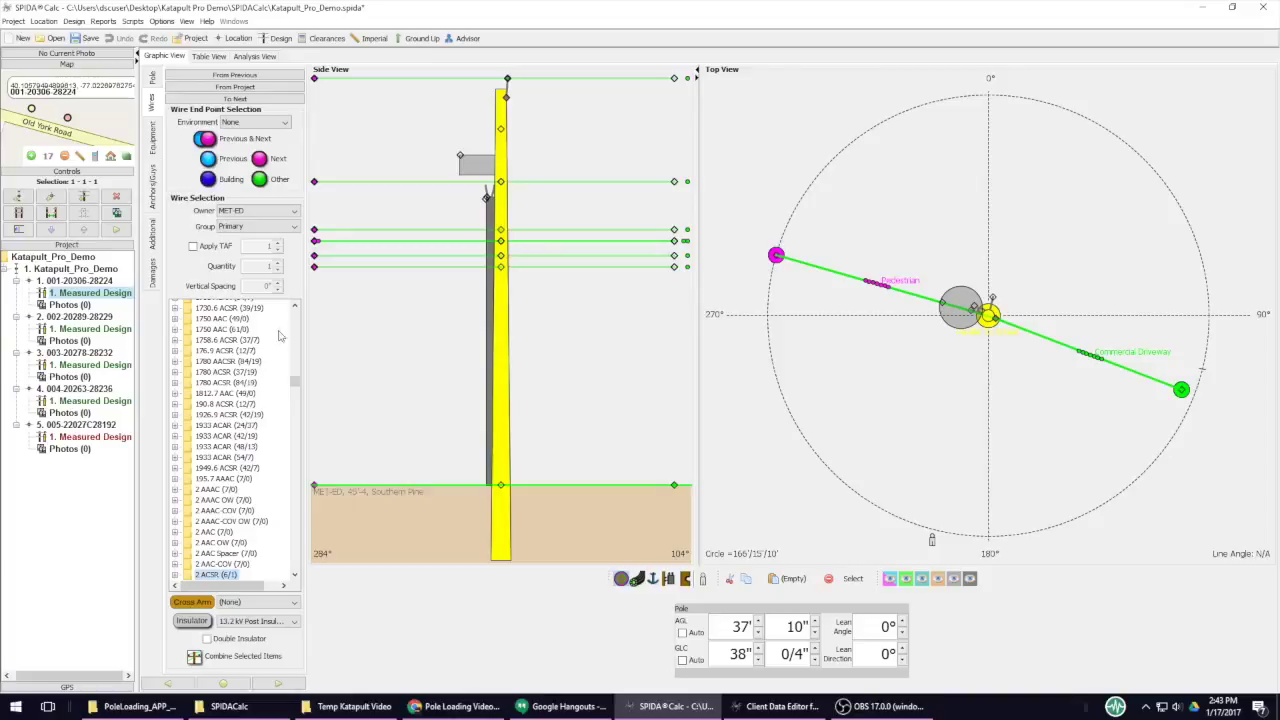
- Browse the anchor/guy, equipment, additional load and damage options and the Design menu
click(151, 77)
click(153, 155)
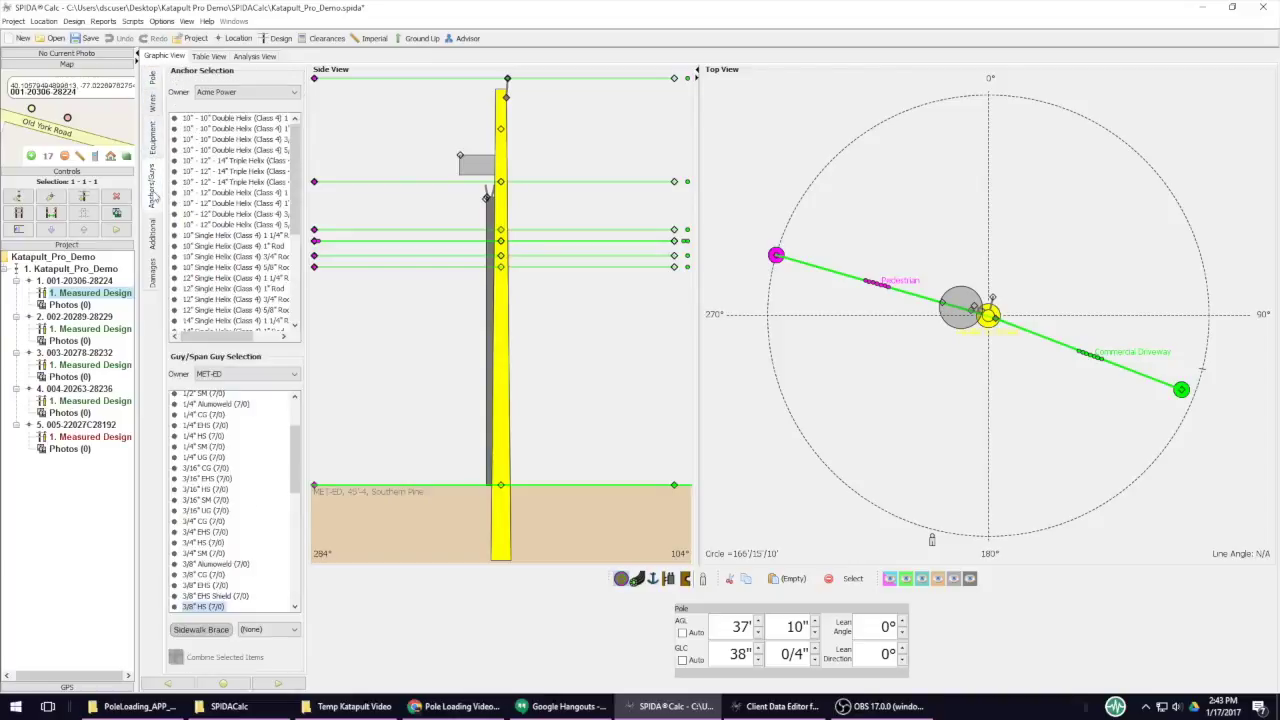
click(156, 245)
click(154, 270)
click(73, 21)
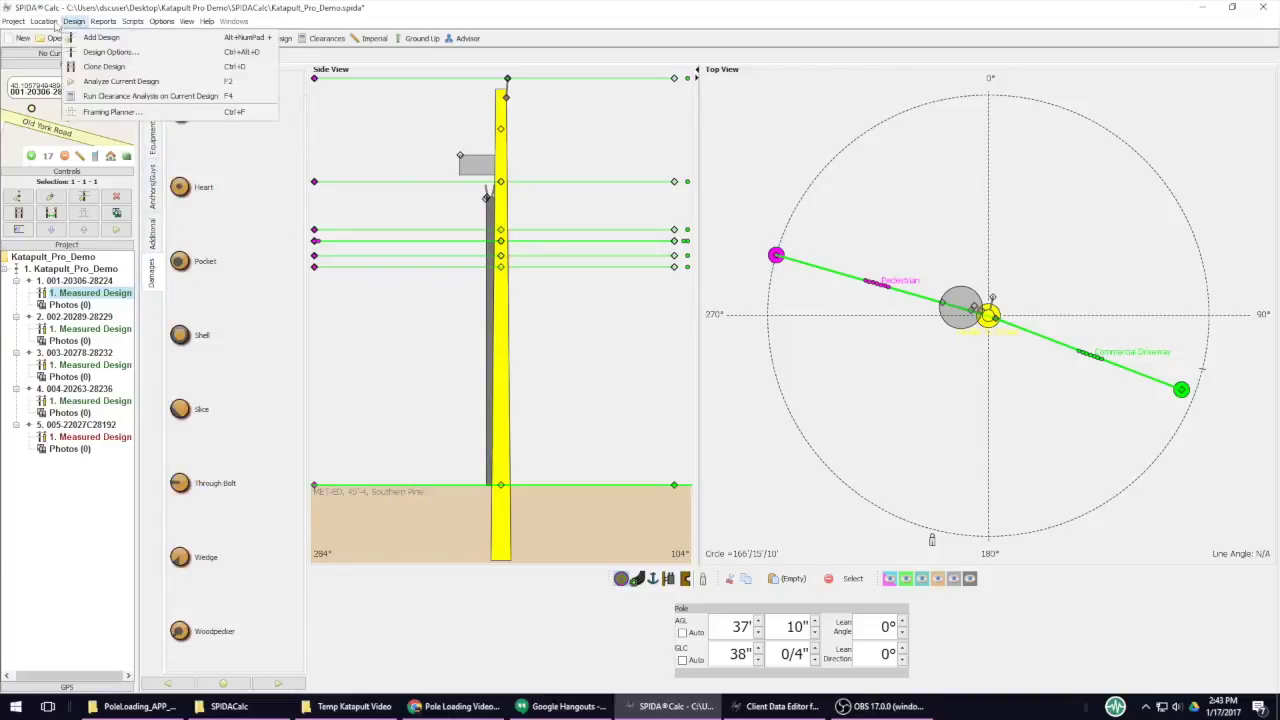
mouse_move(6, 27)
click(447, 45)
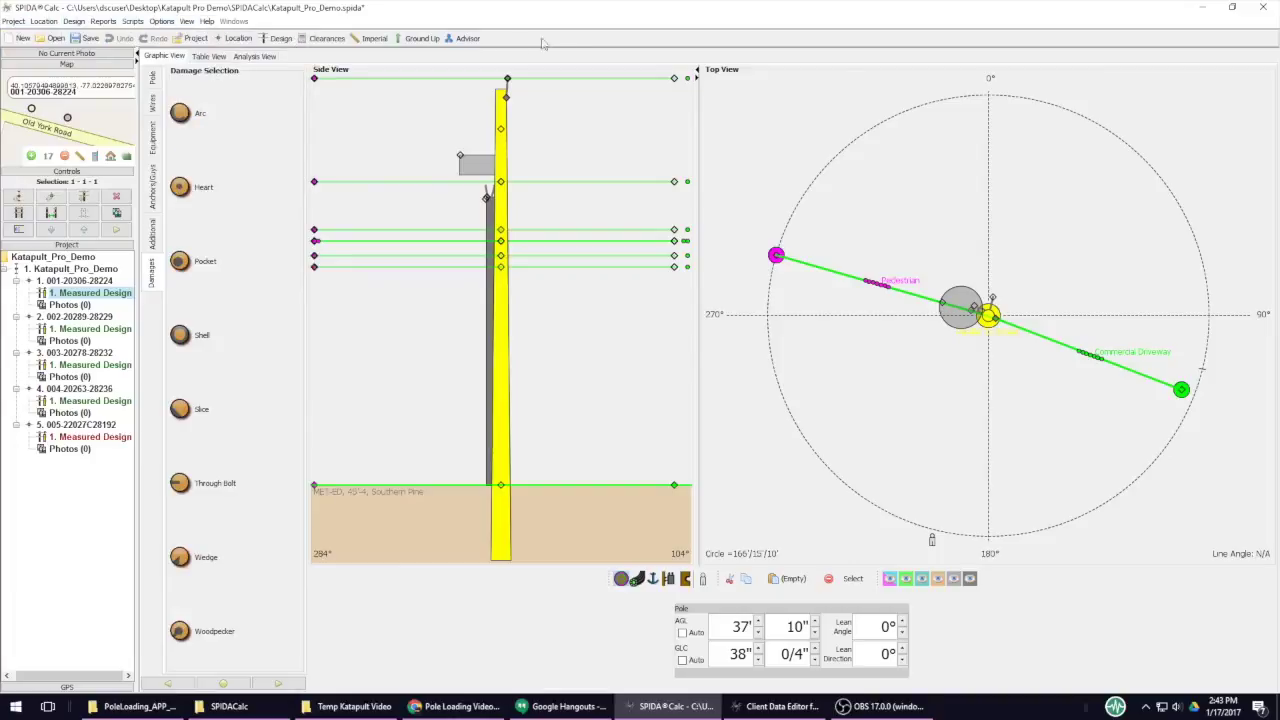
- In Table View, inspect the wire end points, attached wires and span guys
click(219, 57)
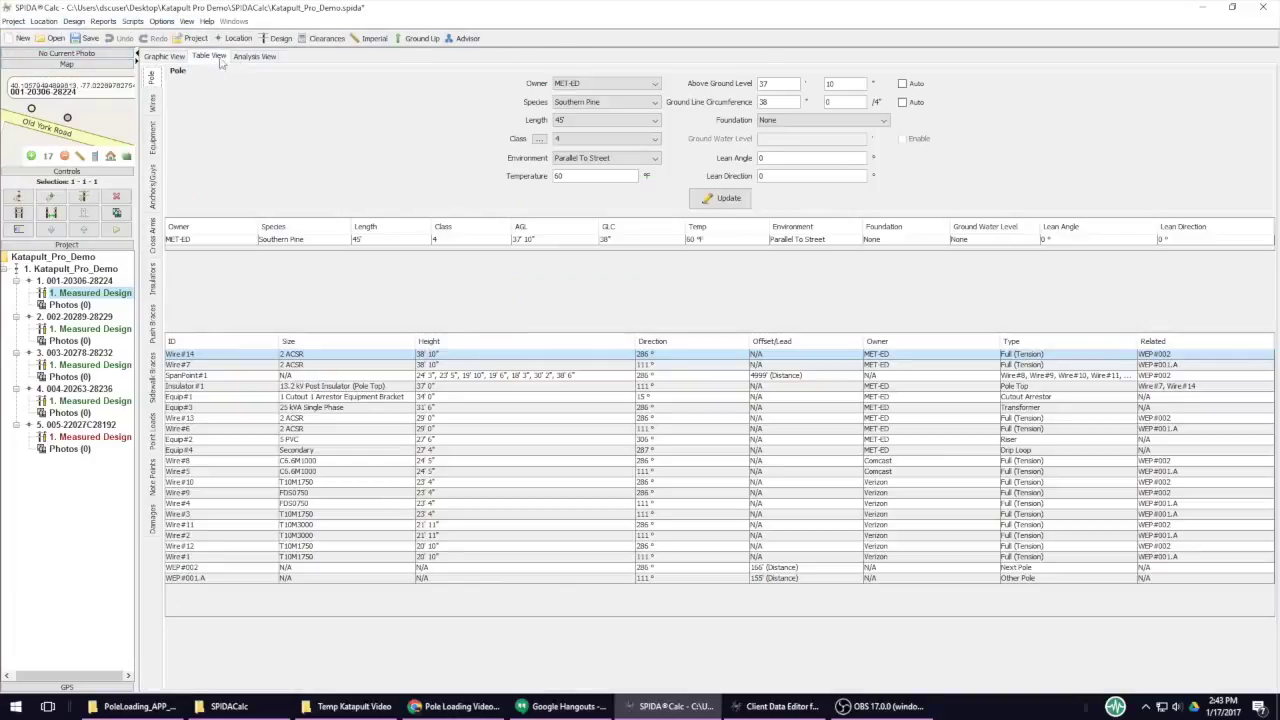
click(255, 57)
click(222, 58)
click(155, 112)
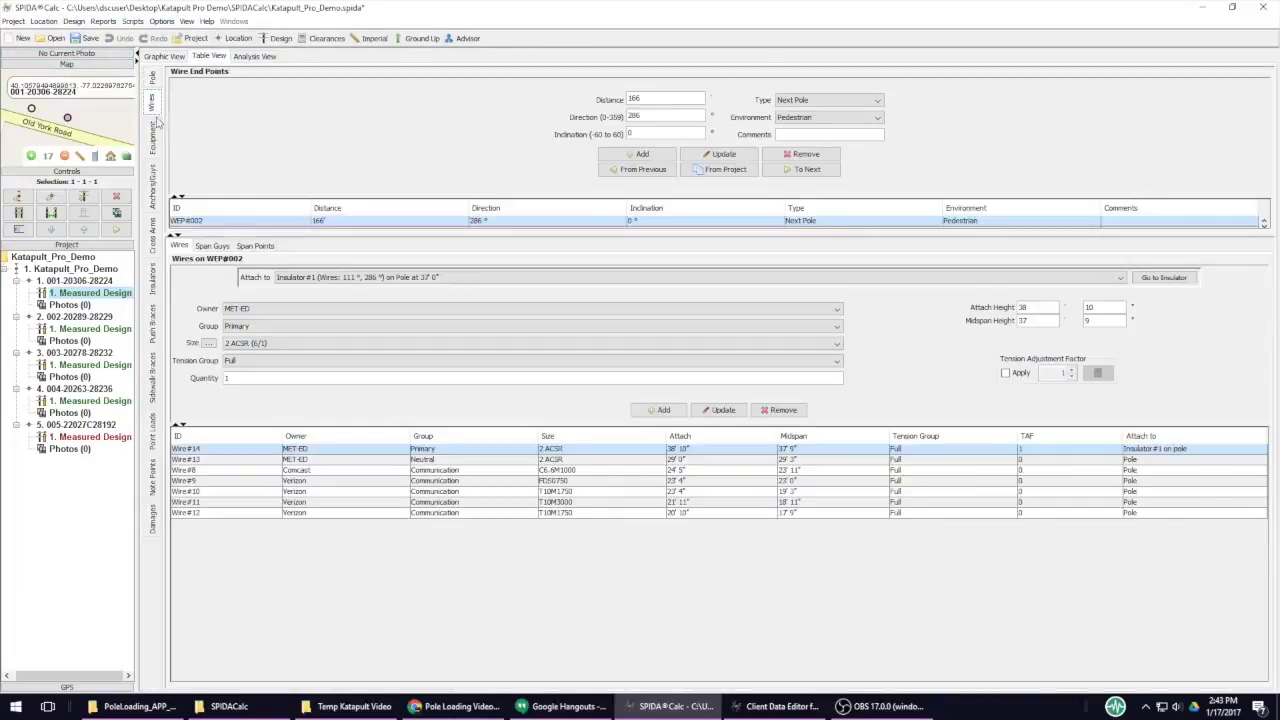
click(211, 246)
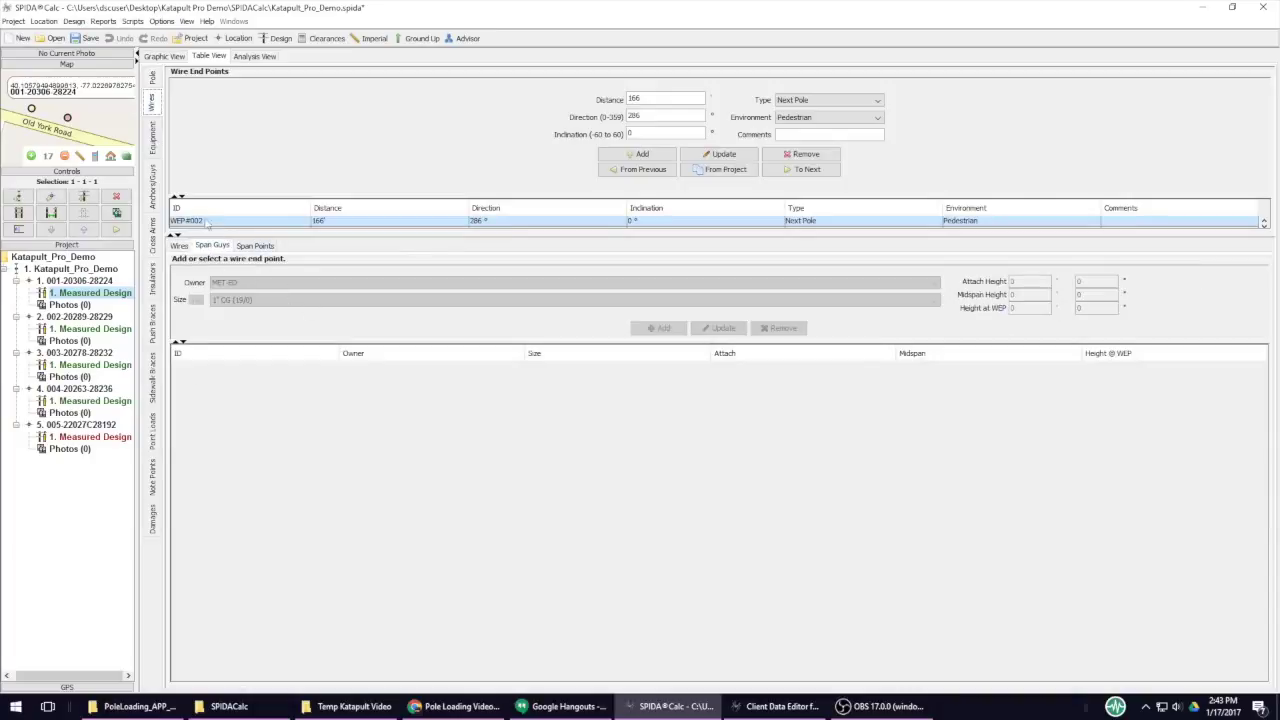
click(151, 82)
- Show the first pole's Measured Design stress results and 3D loading
click(158, 58)
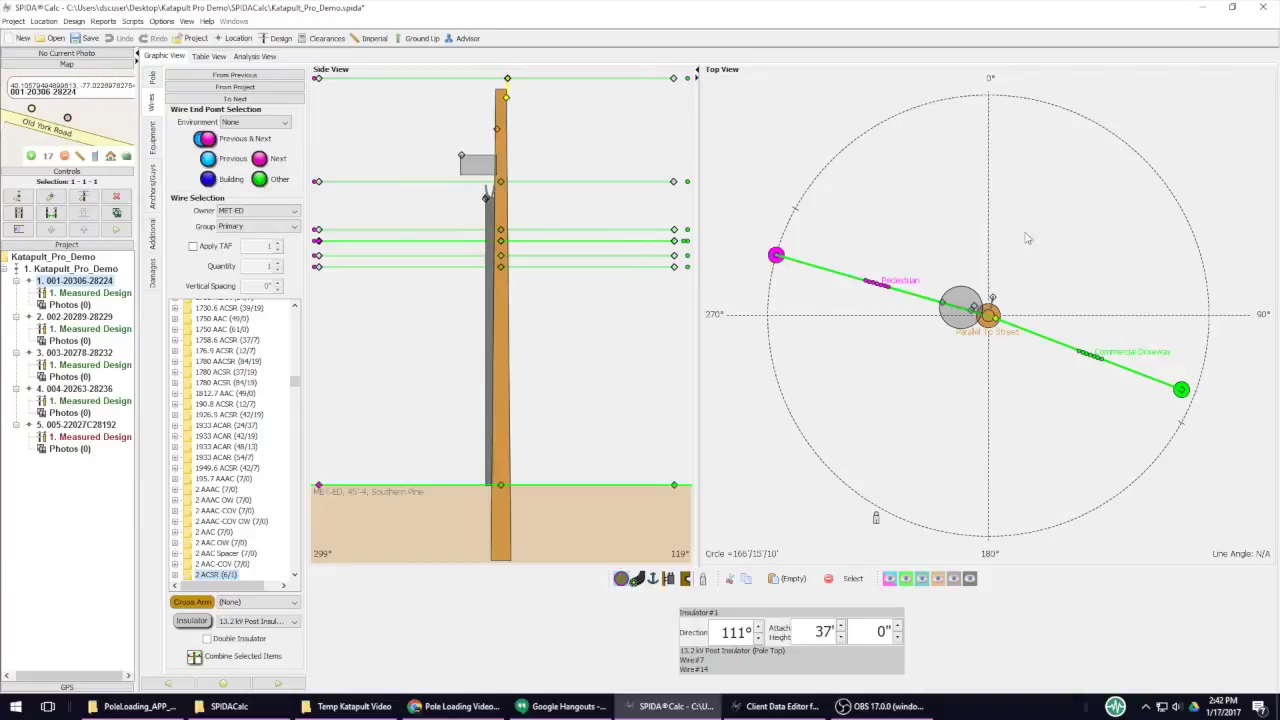
click(118, 296)
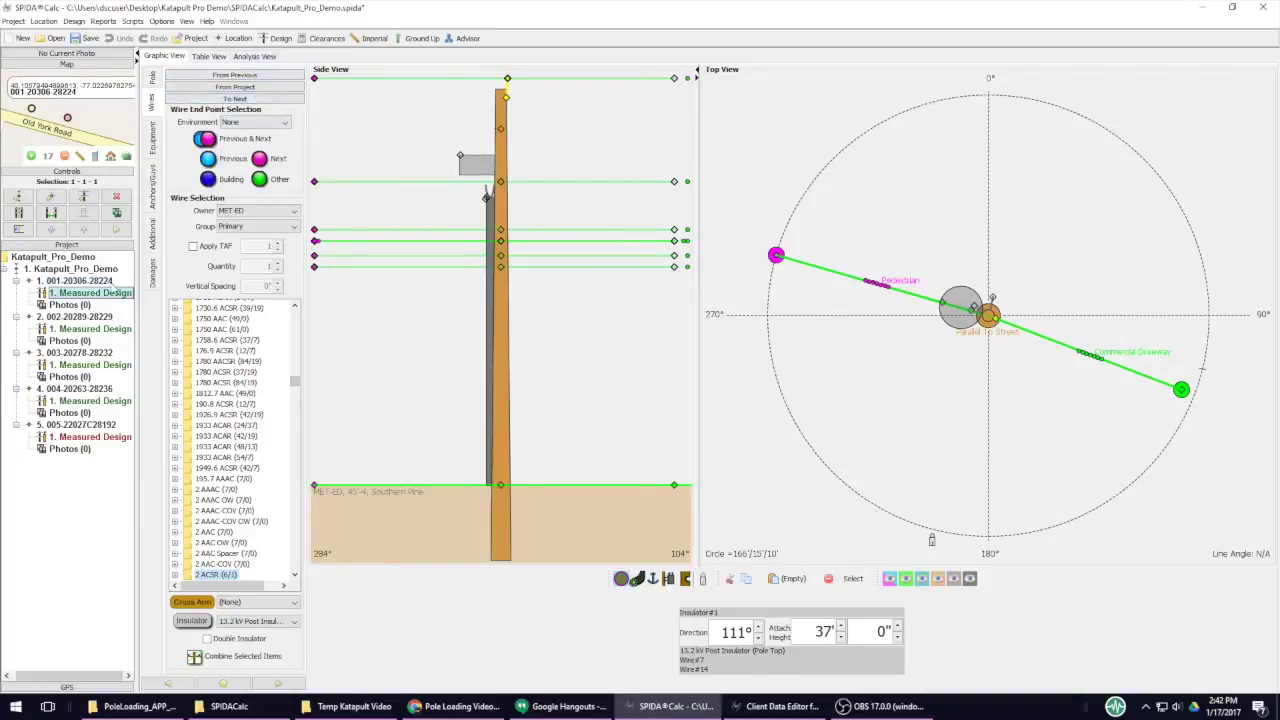
click(254, 56)
click(210, 94)
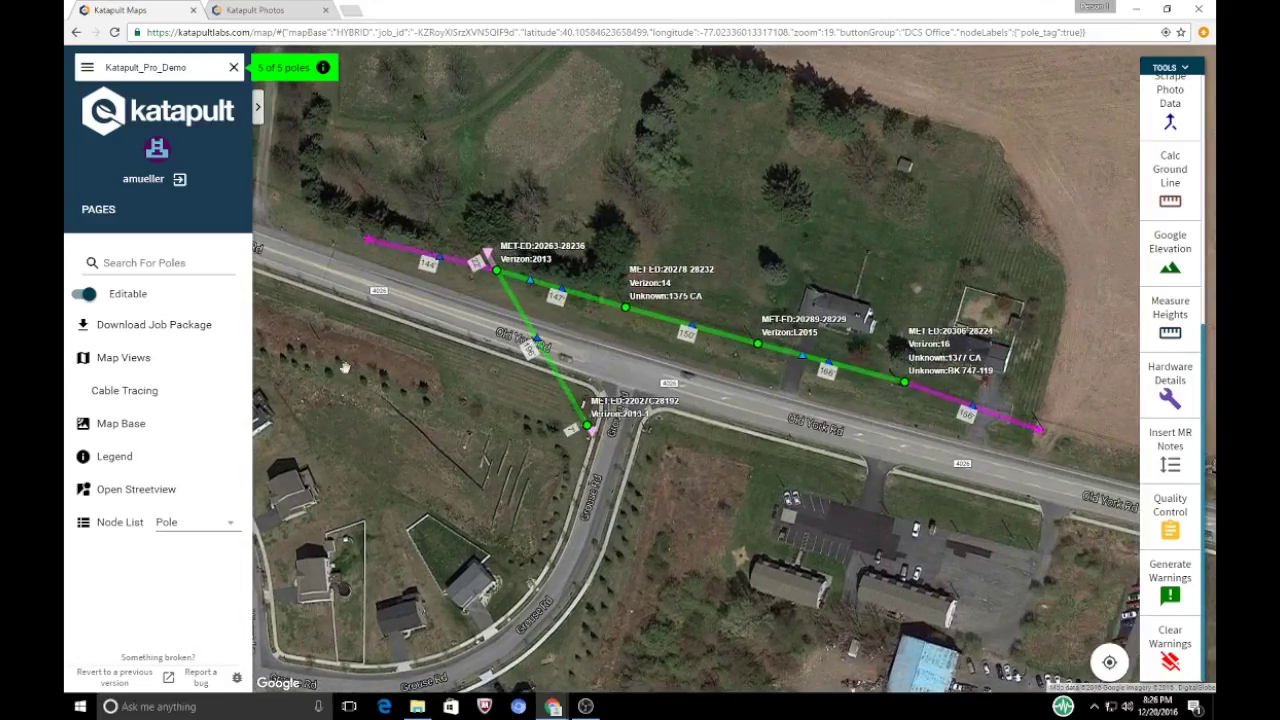
click(258, 109)
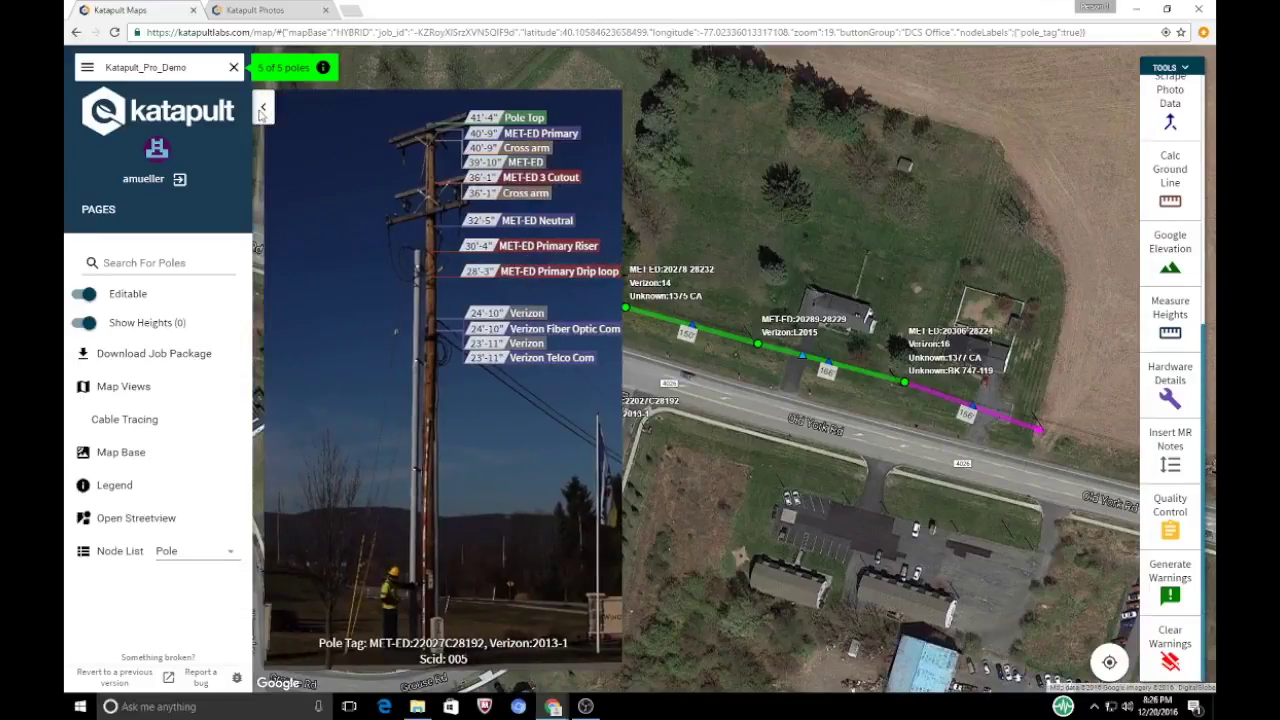
click(903, 383)
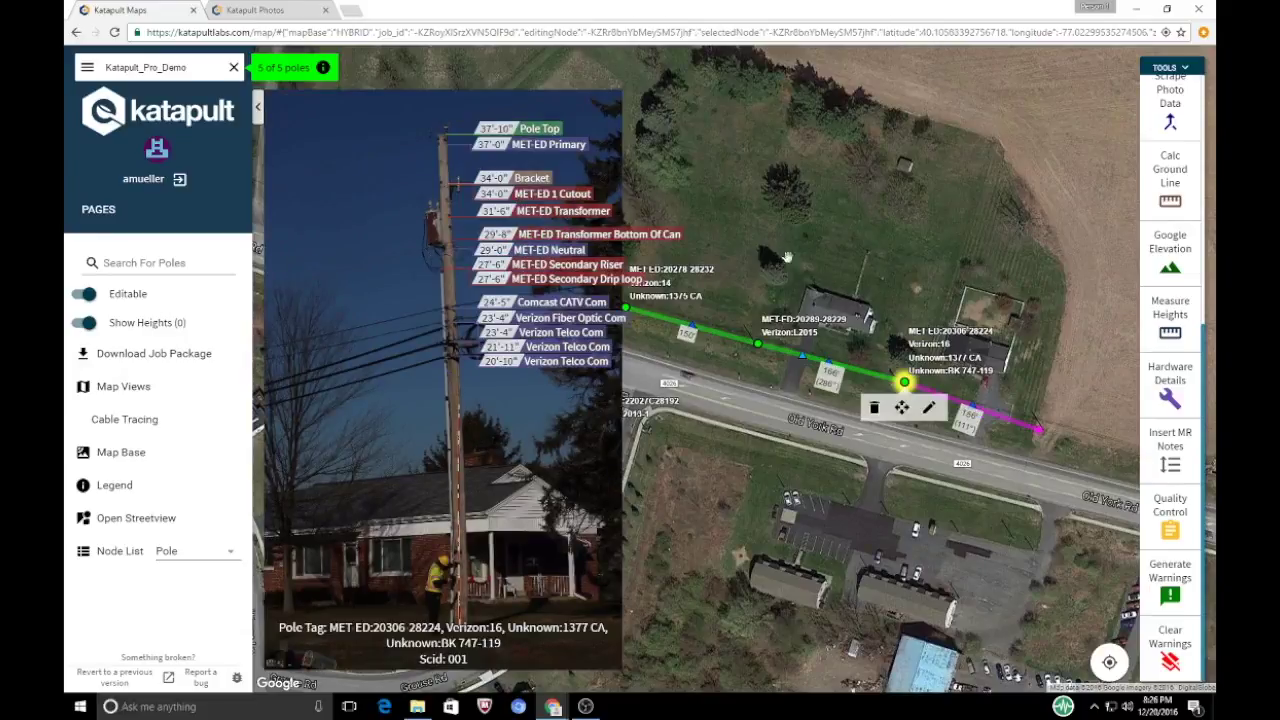
drag(789, 248, 857, 262)
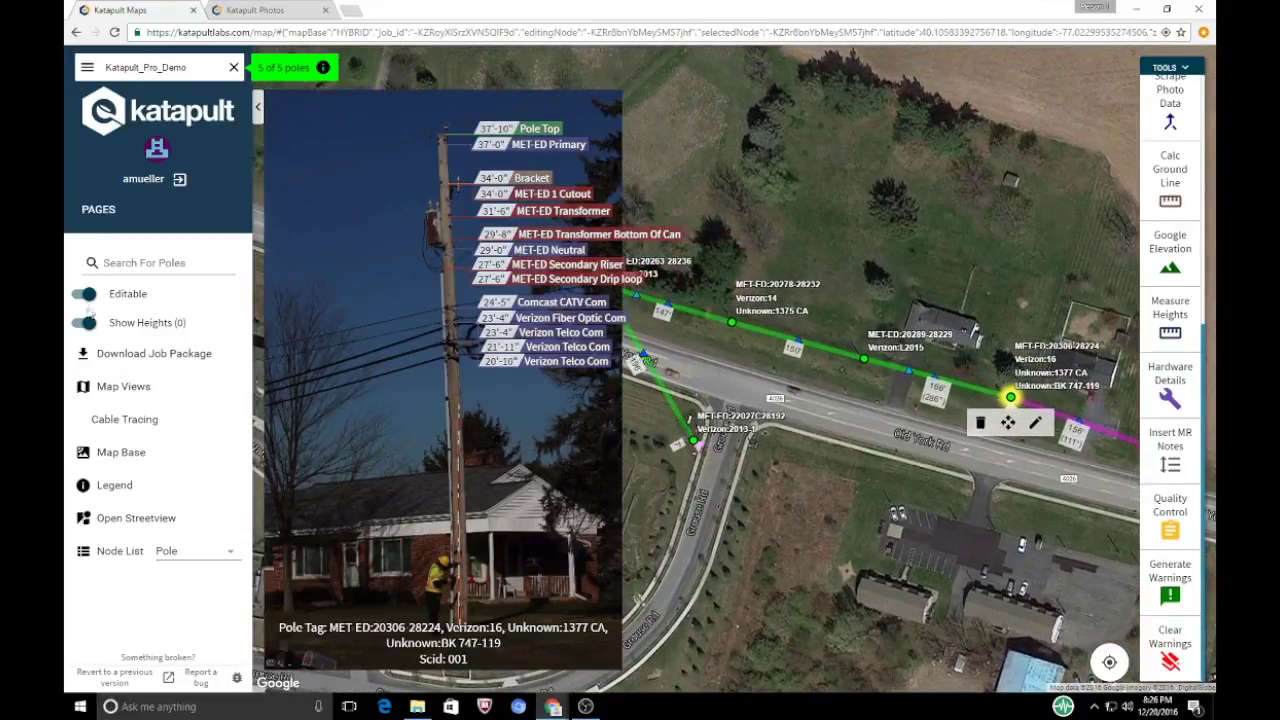
click(87, 295)
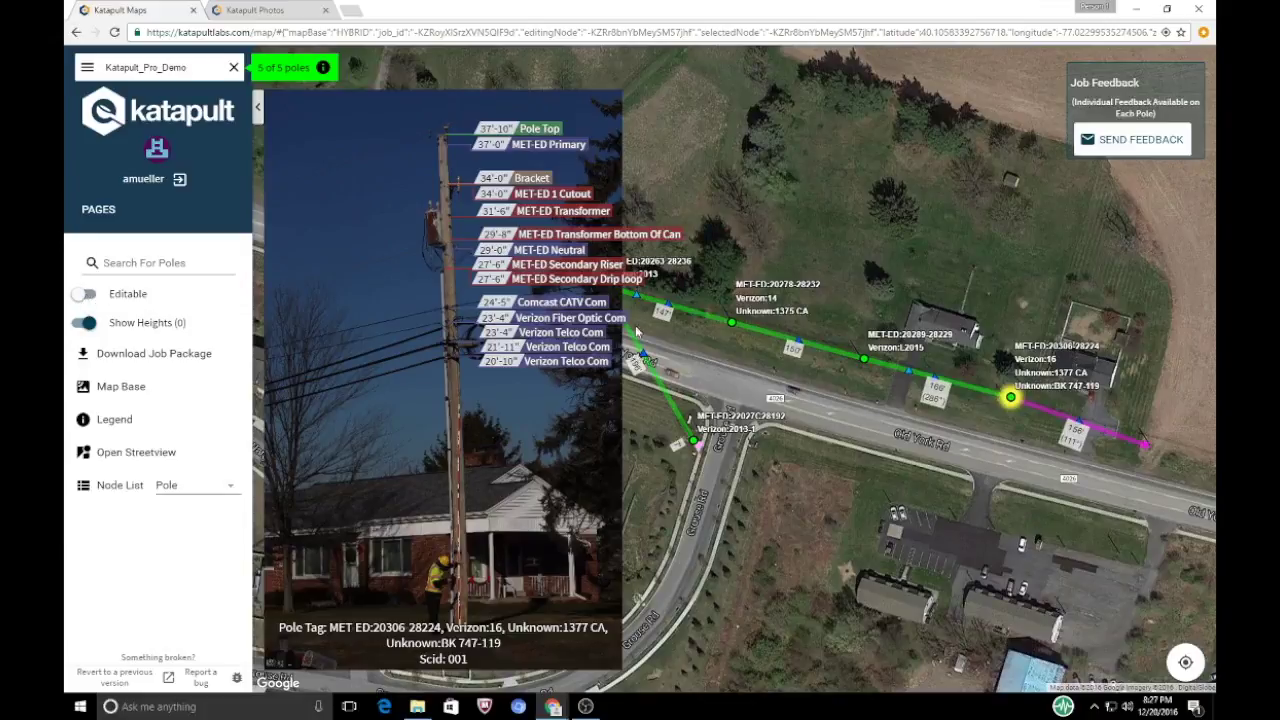
click(866, 364)
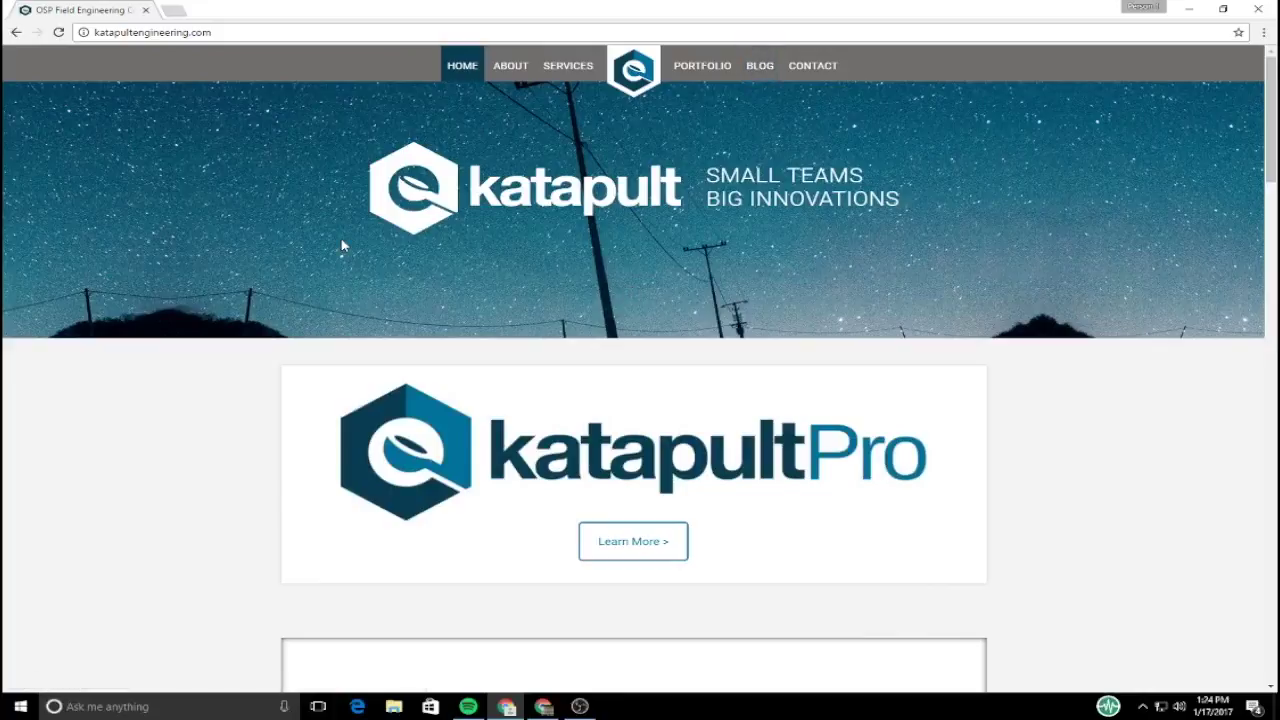
- Go to the Katapult Engineering blog from the top navigation bar
click(762, 66)
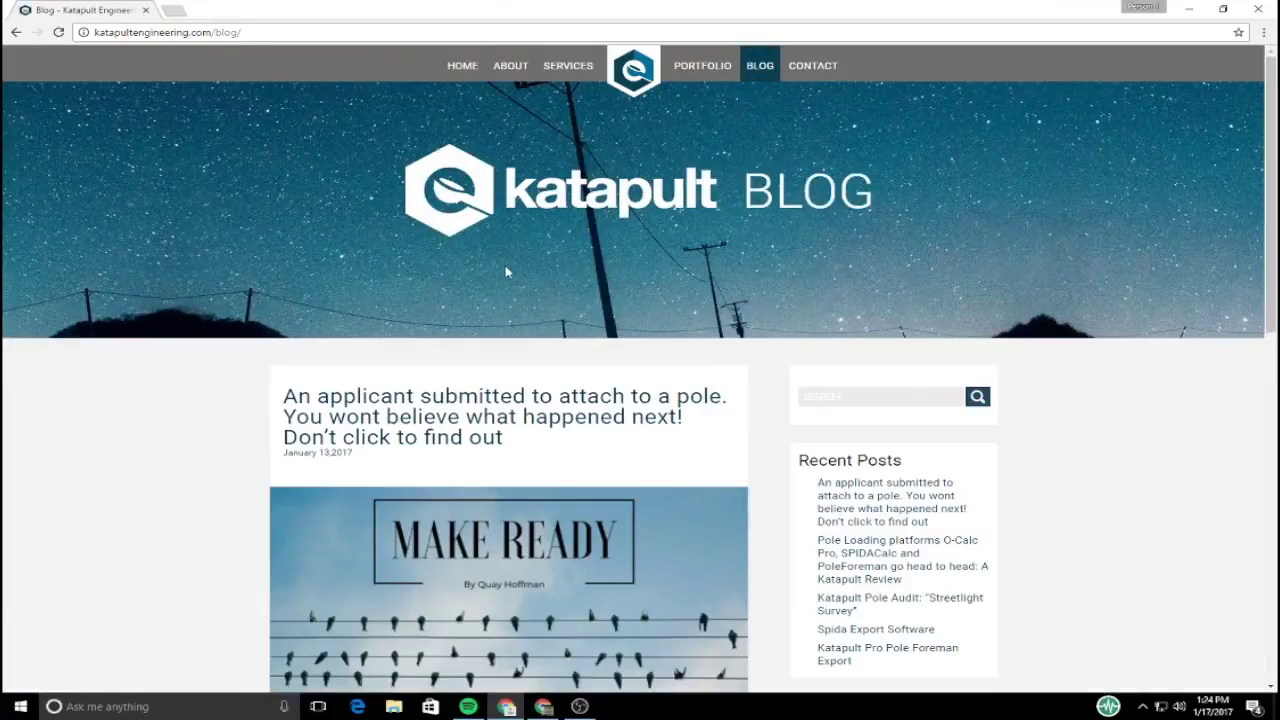